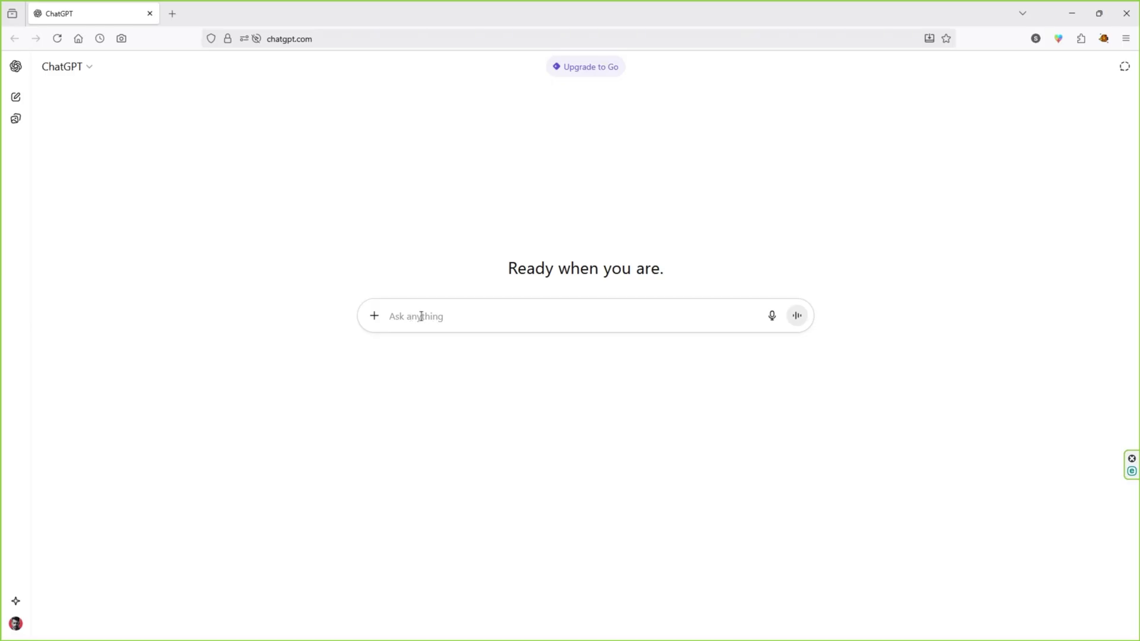
# Ask ChatGPT to write a short English rap song
pyautogui.write('write a short English Rap song')
pyautogui.moveTo(389, 316); pyautogui.dragTo(516, 326)
pyautogui.click(522, 321)
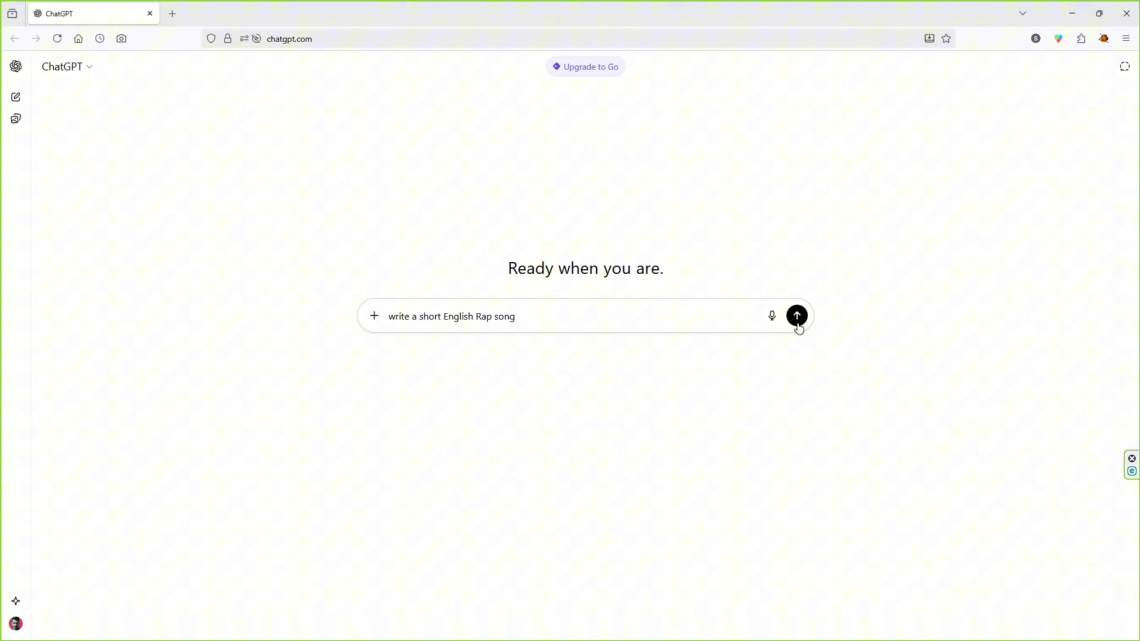
pyautogui.click(1062, 351)
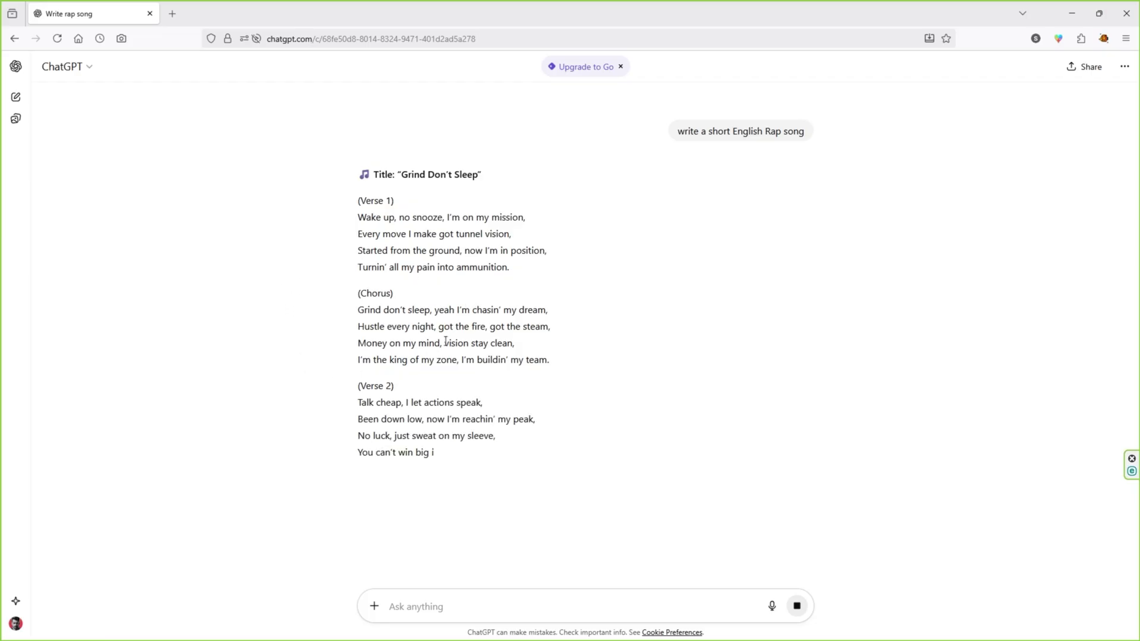
# Copy the full lyrics of the generated rap 'Grind Don't Sleep'
pyautogui.scroll(-2, 441, 331)
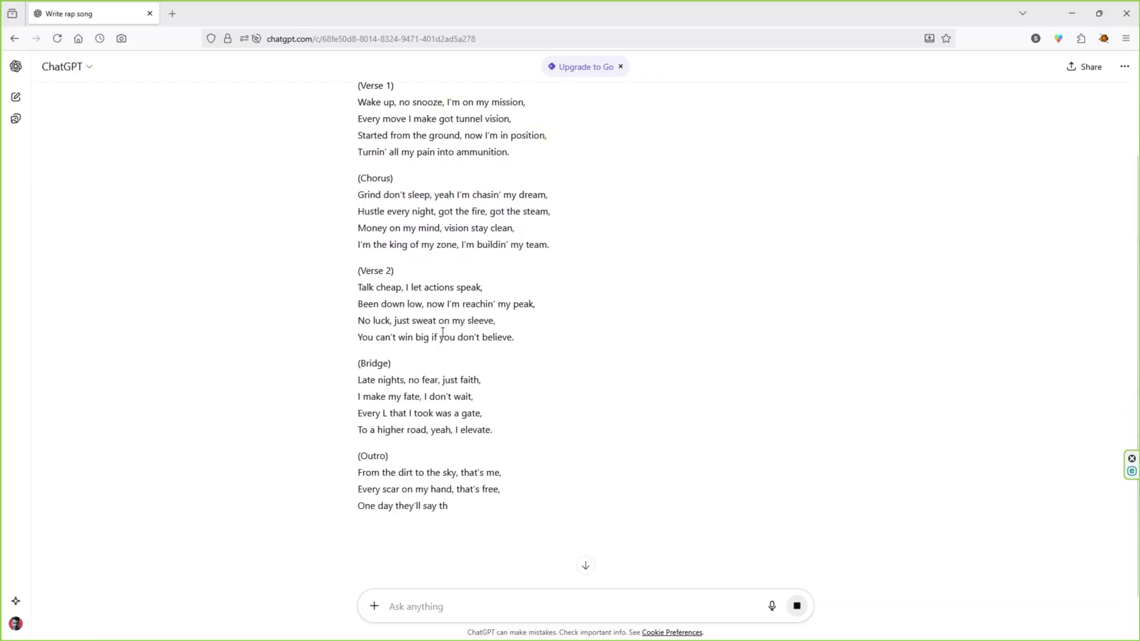
pyautogui.scroll(-1, 441, 339)
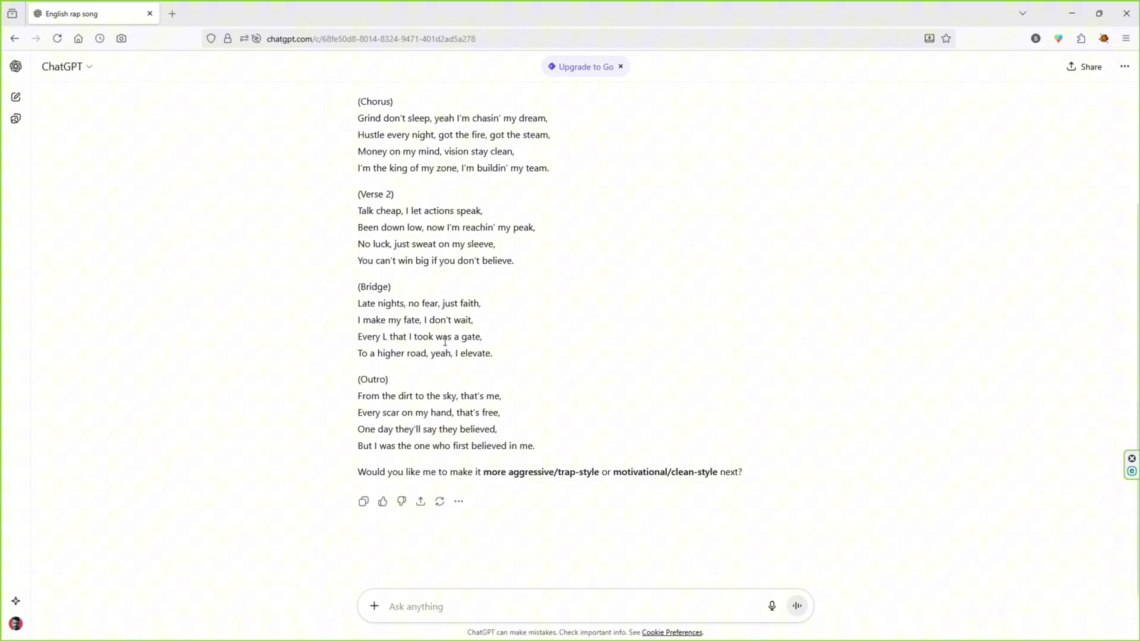
pyautogui.scroll(3, 416, 297)
pyautogui.moveTo(358, 201); pyautogui.dragTo(528, 442)
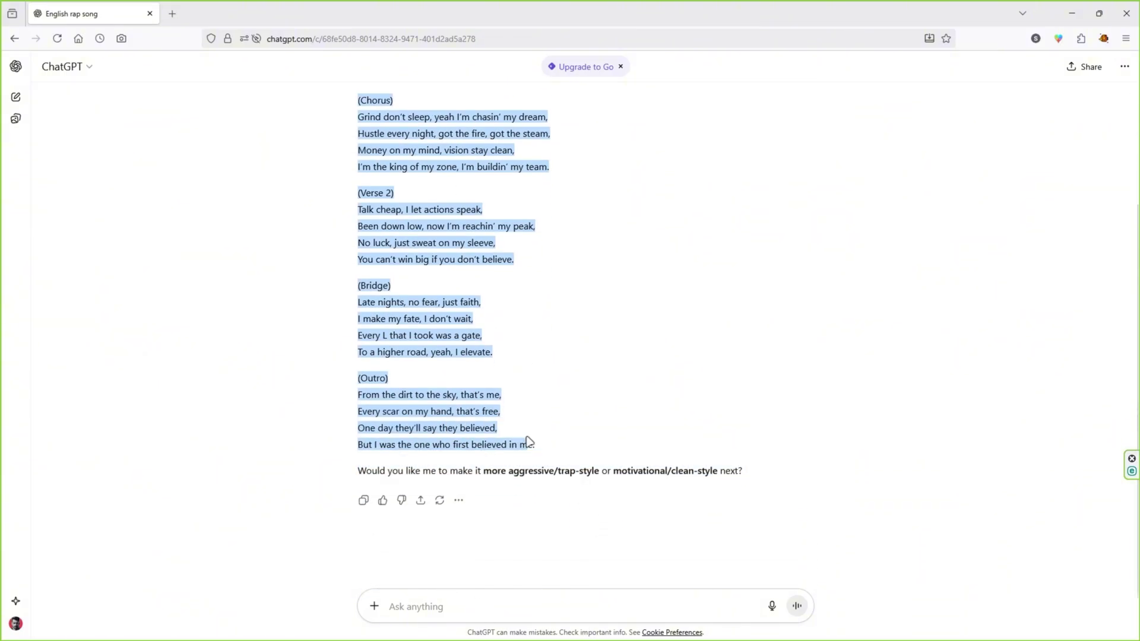
pyautogui.rightClick(413, 341)
pyautogui.click(434, 348)
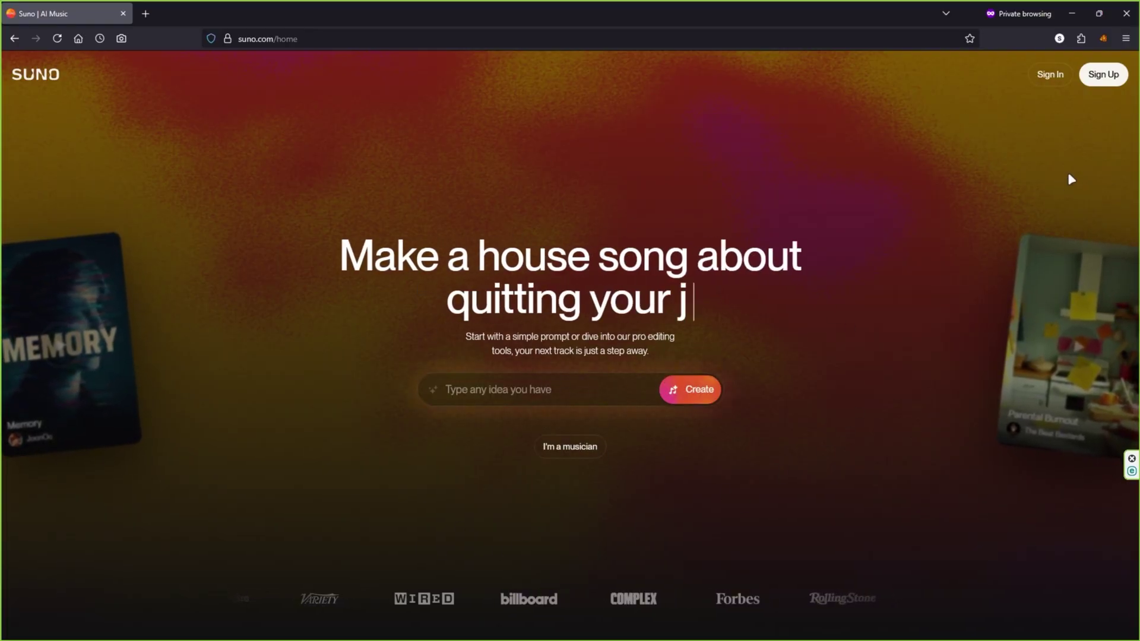
# Sign up for Suno with Google, then dismiss the welcome tour and the random prompt tip
pyautogui.click(1099, 75)
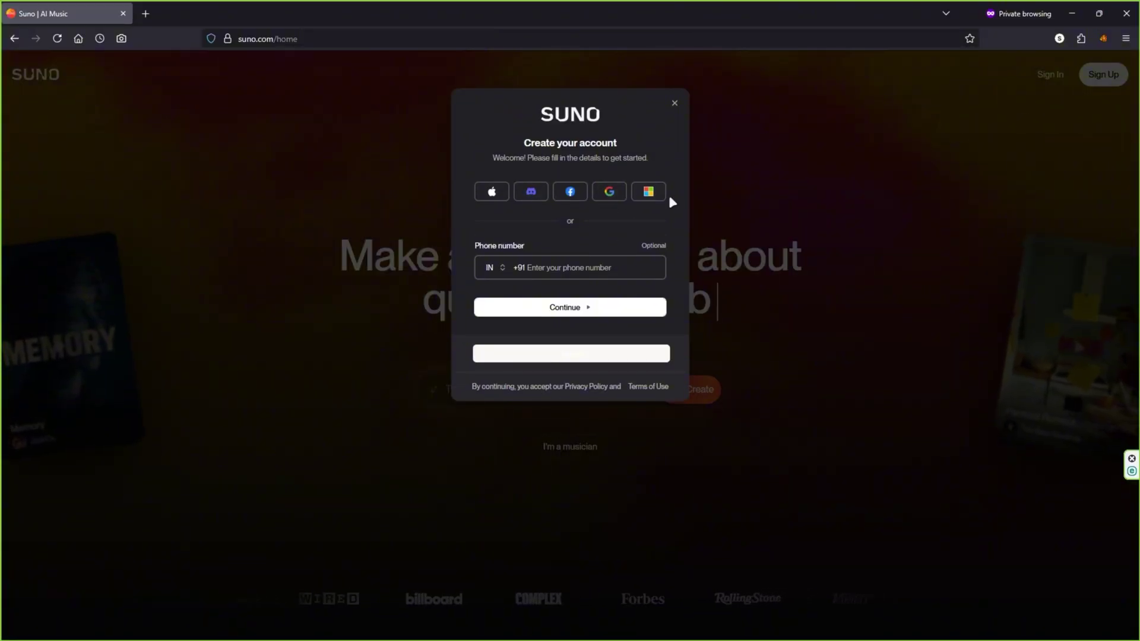
pyautogui.click(610, 193)
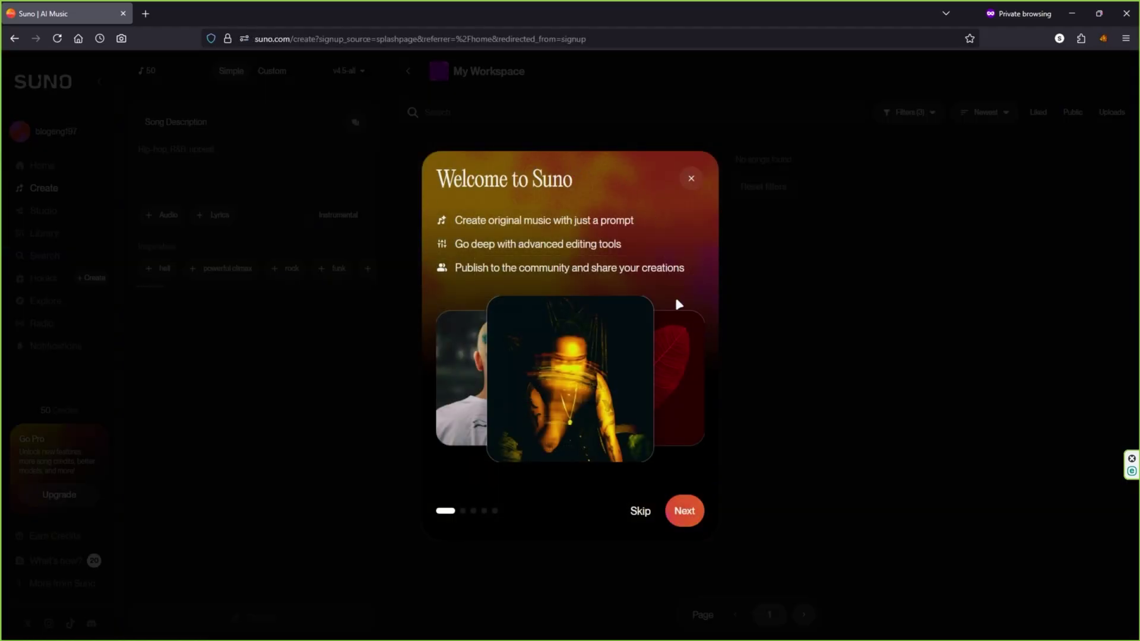
pyautogui.click(691, 180)
pyautogui.click(463, 215)
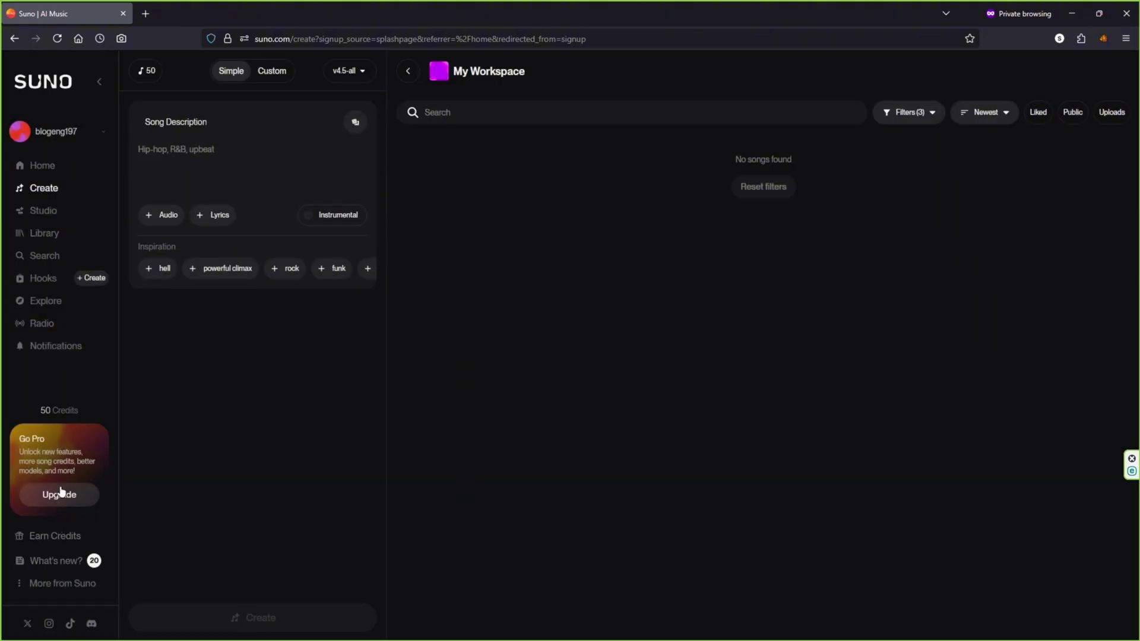
# In Custom mode, paste the rap lyrics, set the style to 'Hip hop, rap', and create the songs
pyautogui.click(275, 71)
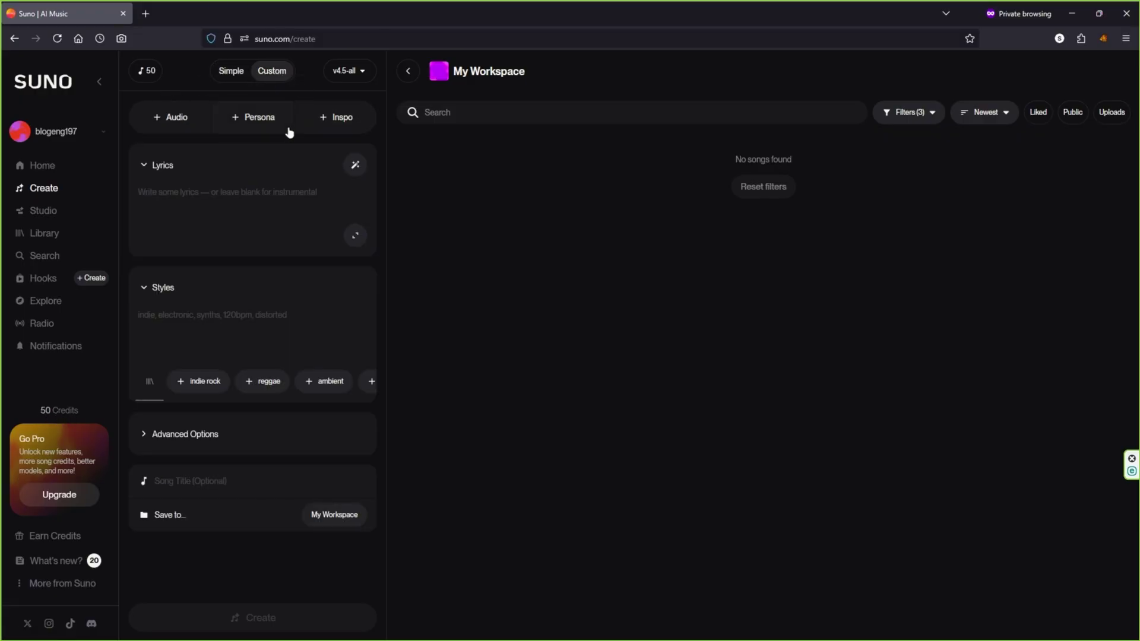
pyautogui.hotkey('ctrl', 'v')
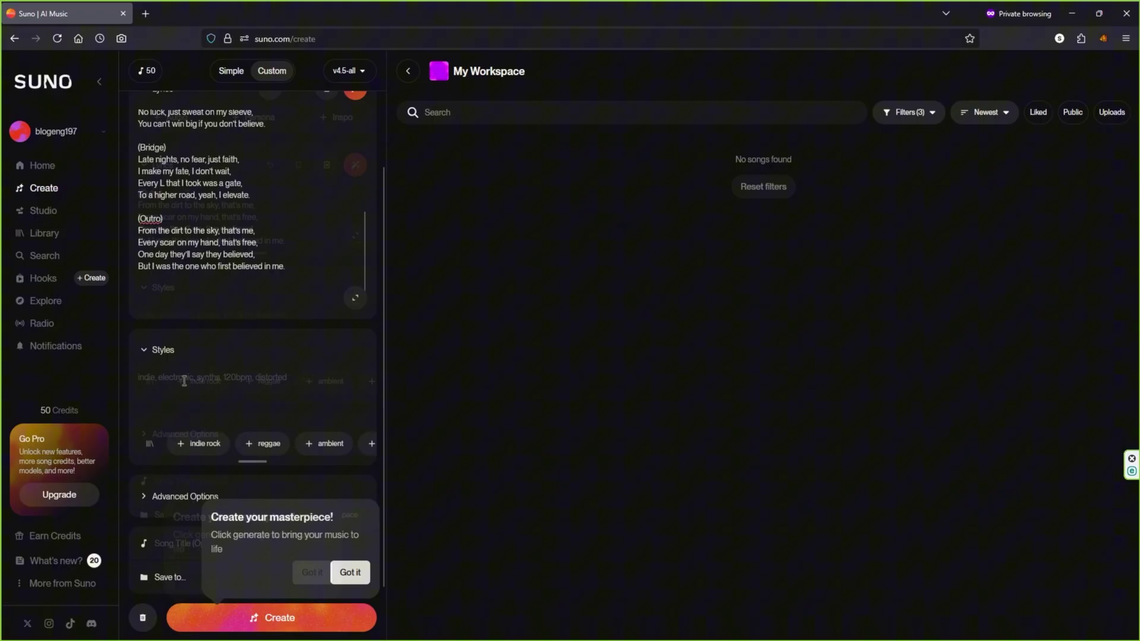
pyautogui.click(184, 380)
pyautogui.write('Hip ')
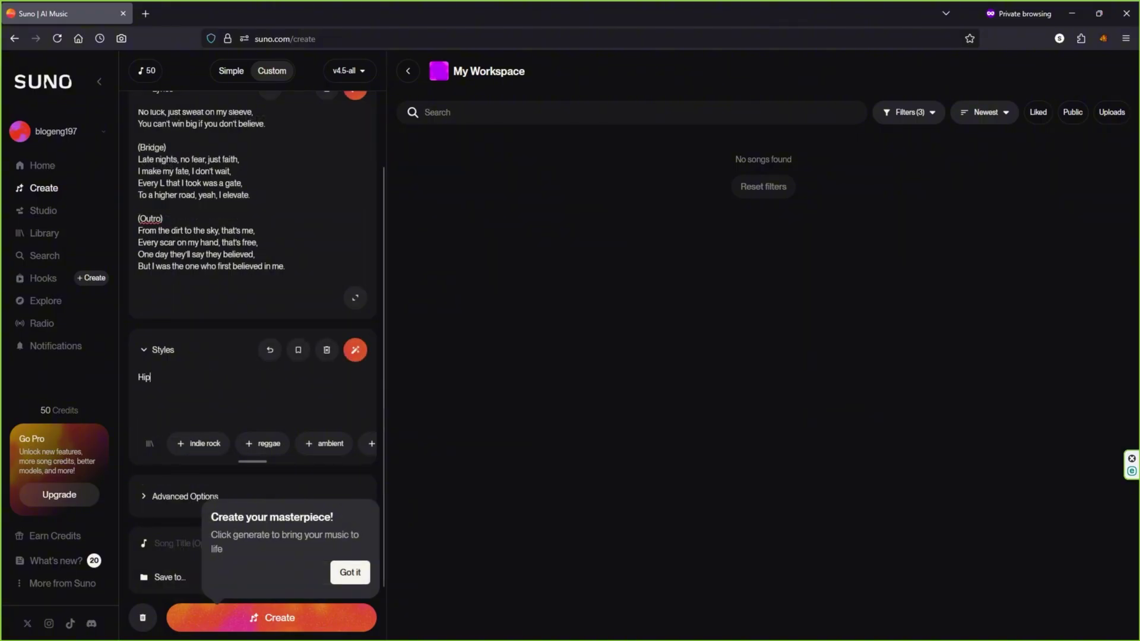
pyautogui.write('hop, rap')
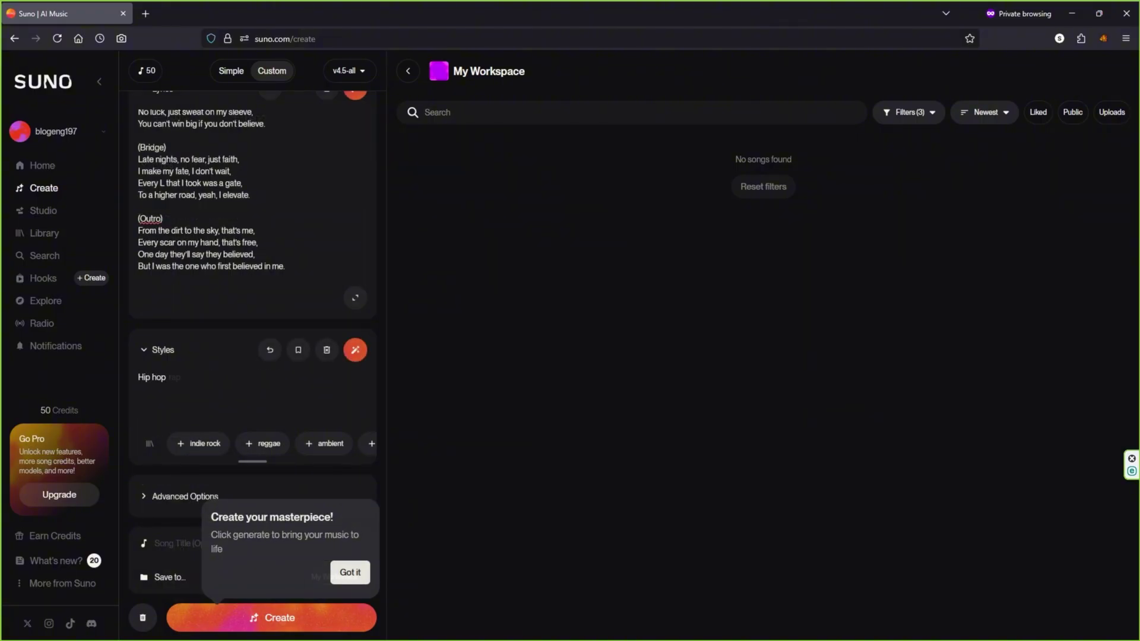
pyautogui.click(283, 618)
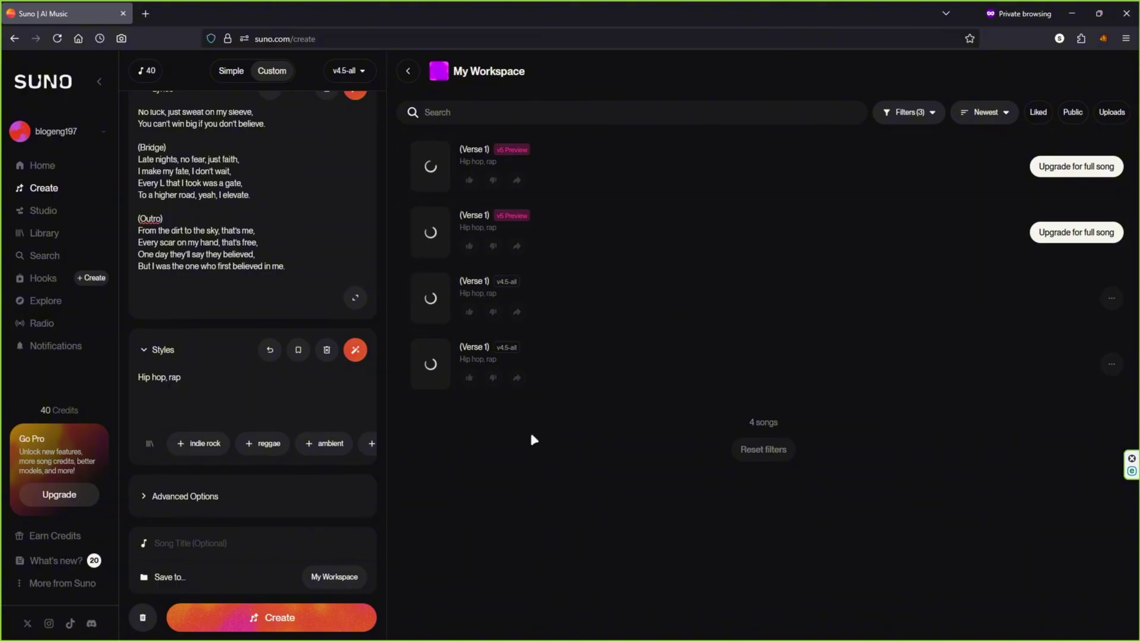
# Preview the first generated track, then download the third track as MP3 audio
pyautogui.click(430, 167)
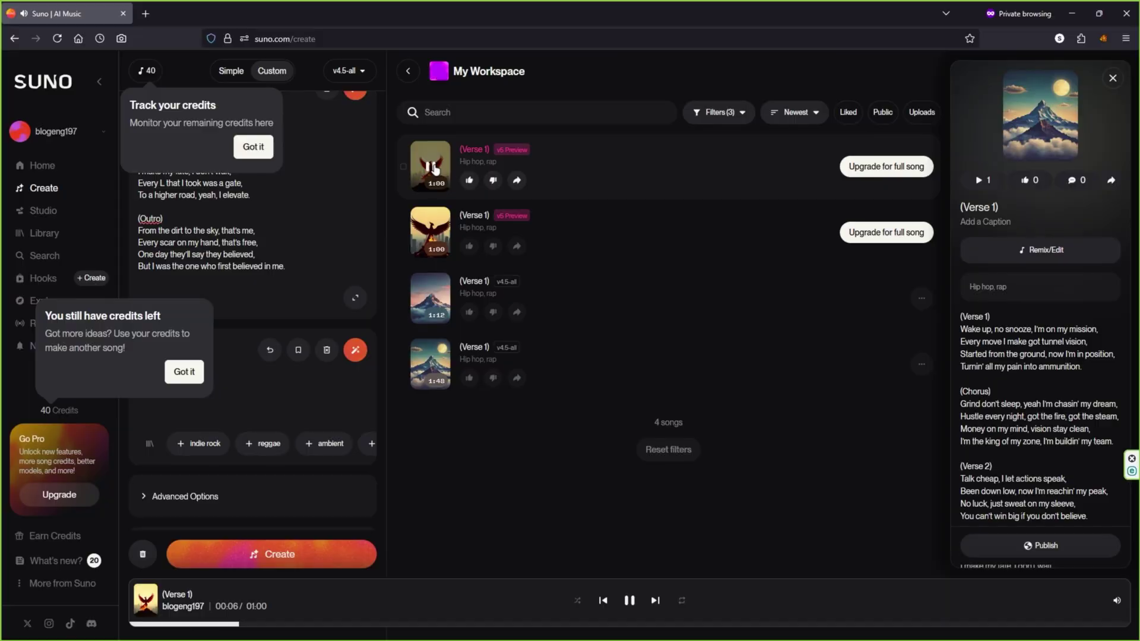
pyautogui.click(433, 168)
pyautogui.click(921, 298)
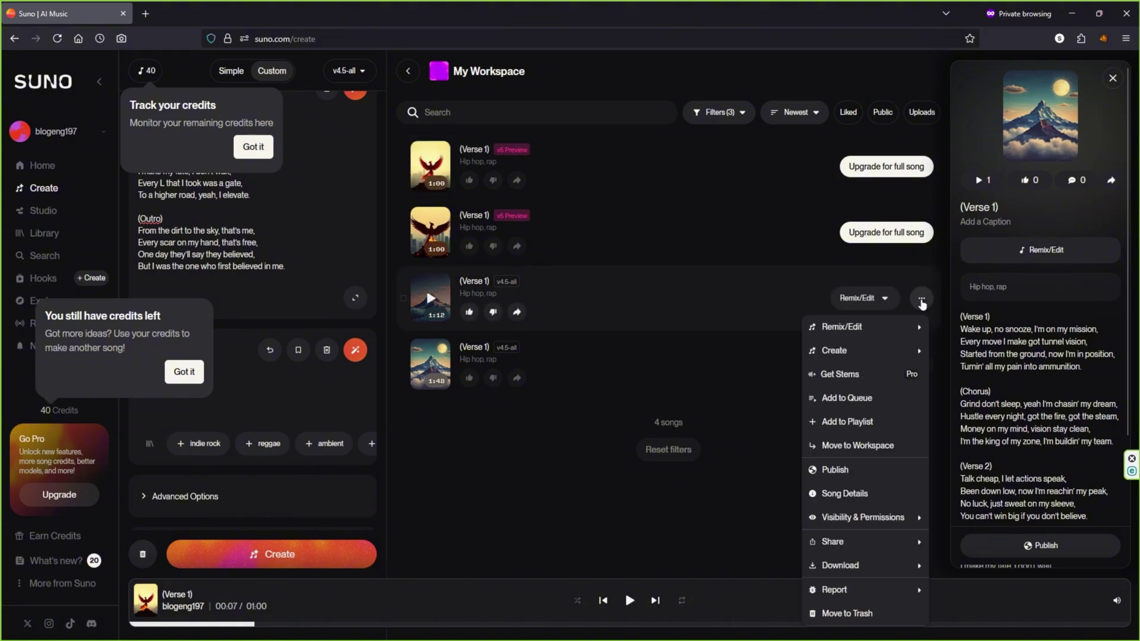
pyautogui.moveTo(893, 565)
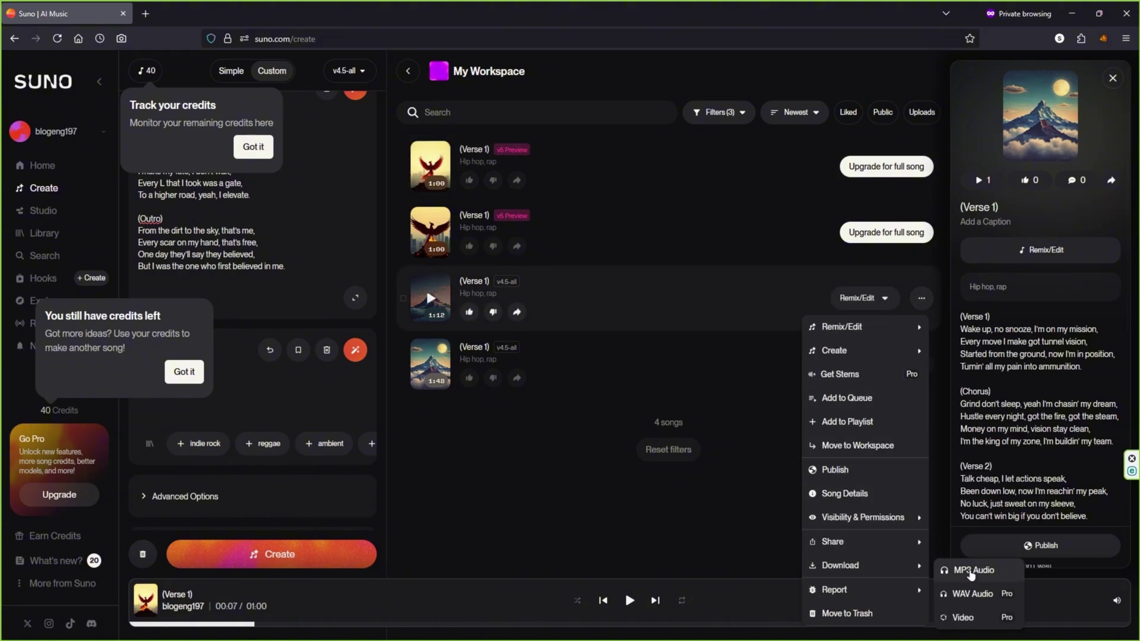
pyautogui.click(984, 572)
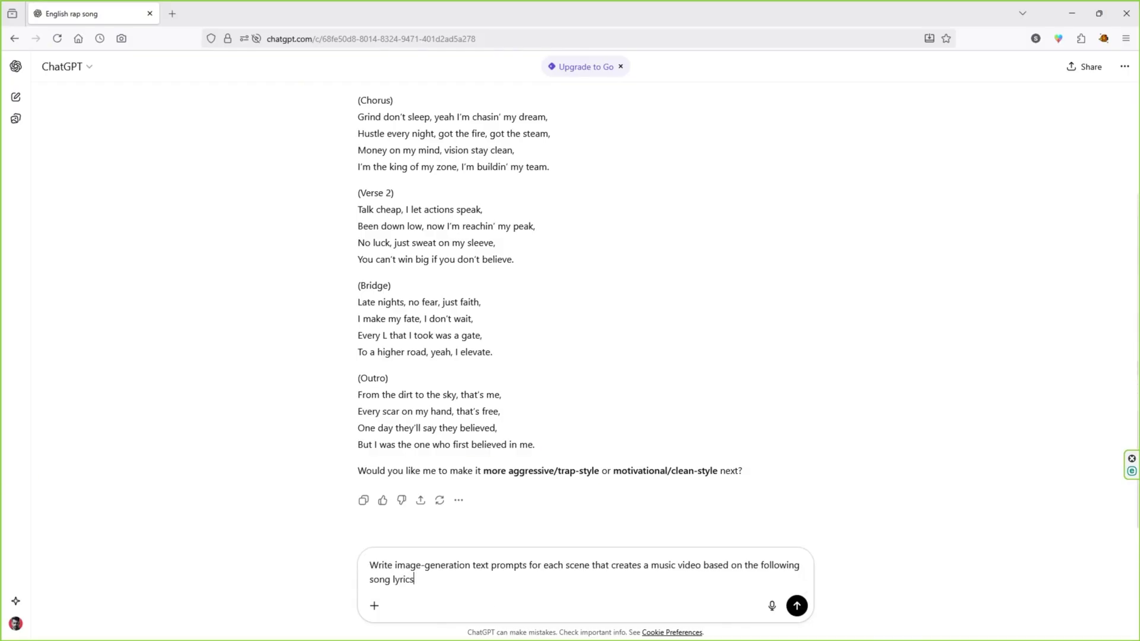
# Add the lyrics from clipboard history to the music-video image-prompt request and send it
pyautogui.press('super+v')
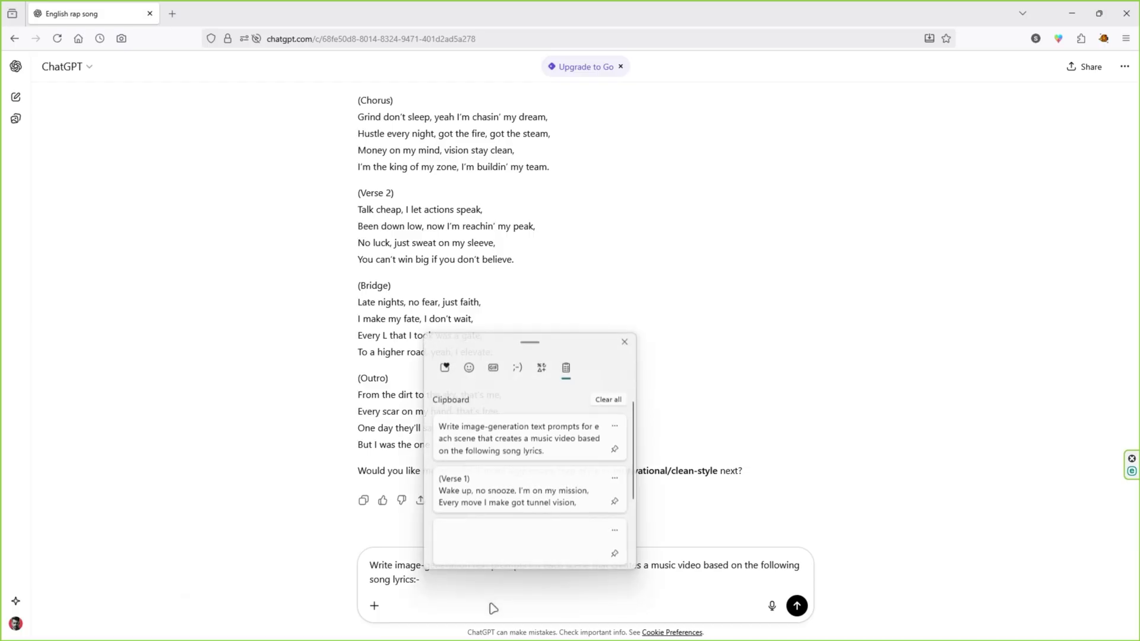
pyautogui.click(471, 490)
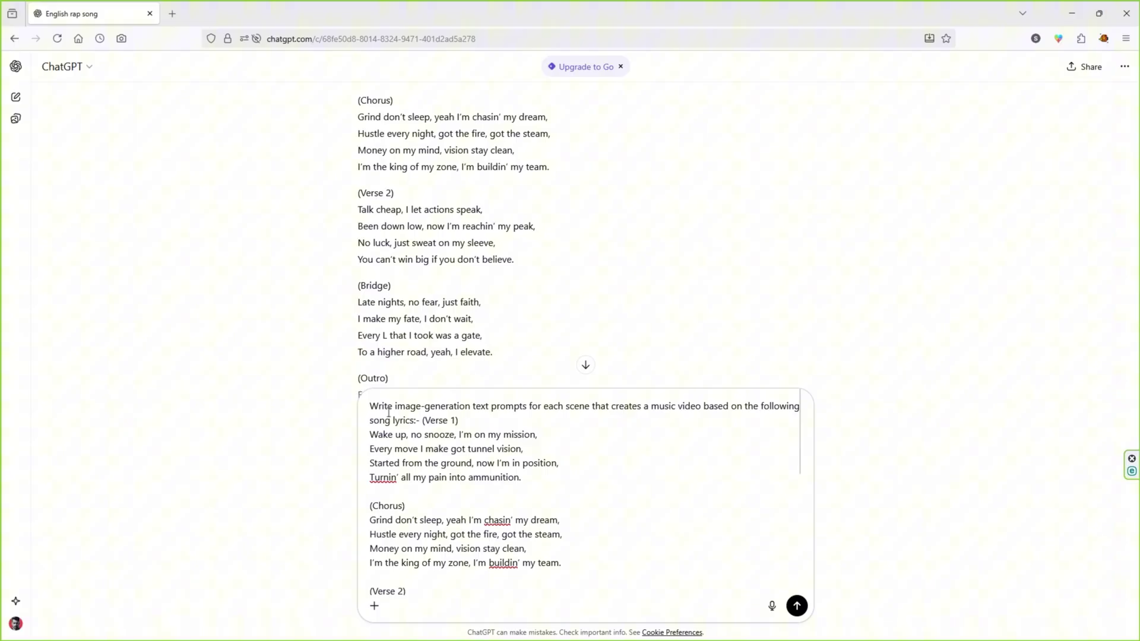
pyautogui.moveTo(369, 405); pyautogui.dragTo(457, 421)
pyautogui.hotkey('ctrl', 'End')
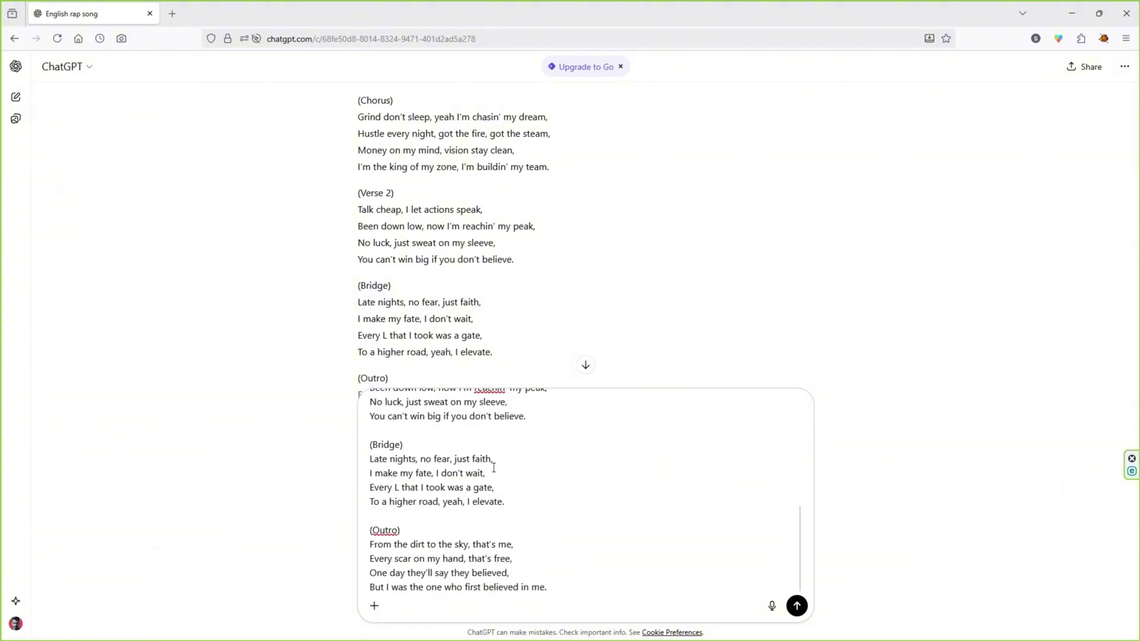
pyautogui.hotkey('ctrl', 'Home')
pyautogui.press('Return')
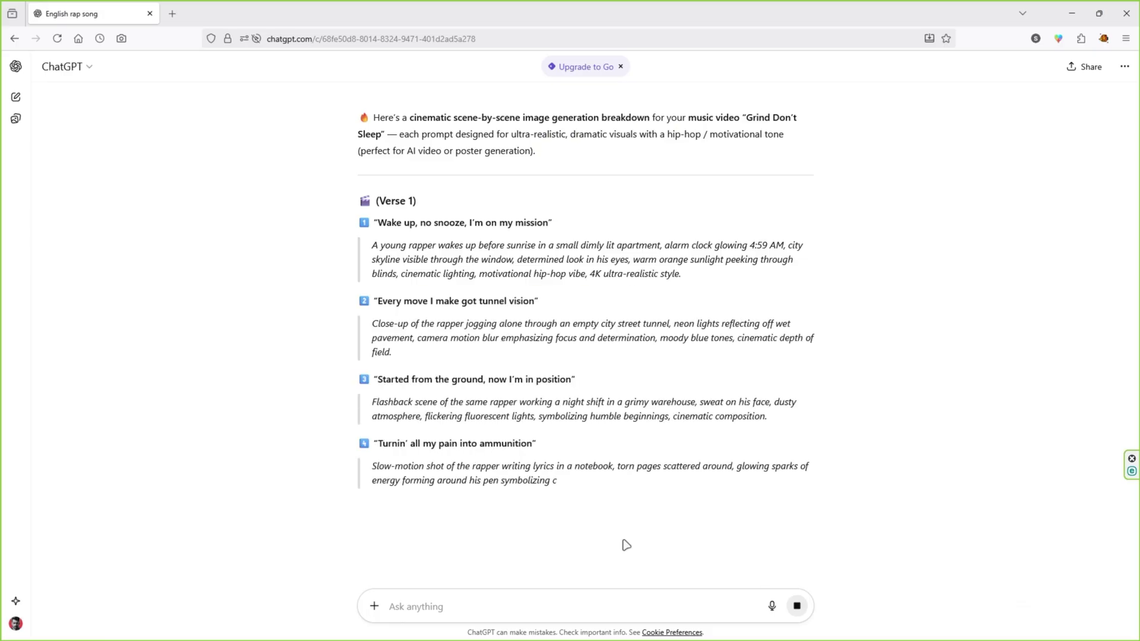
pyautogui.scroll(-2, 621, 534)
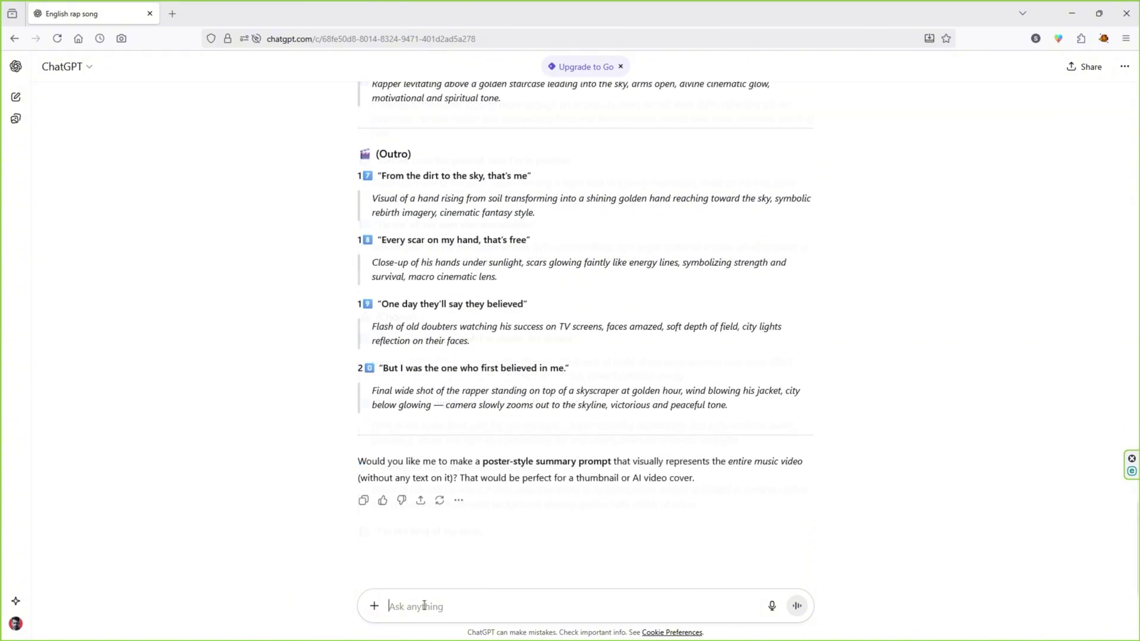
# Send ChatGPT the request for five hyper-realistic prompts of a man singing into a microphone
pyautogui.write('Write five variations of prompts that create a hyper-realistic image of a man singing into a microphone in a cinematic style.')
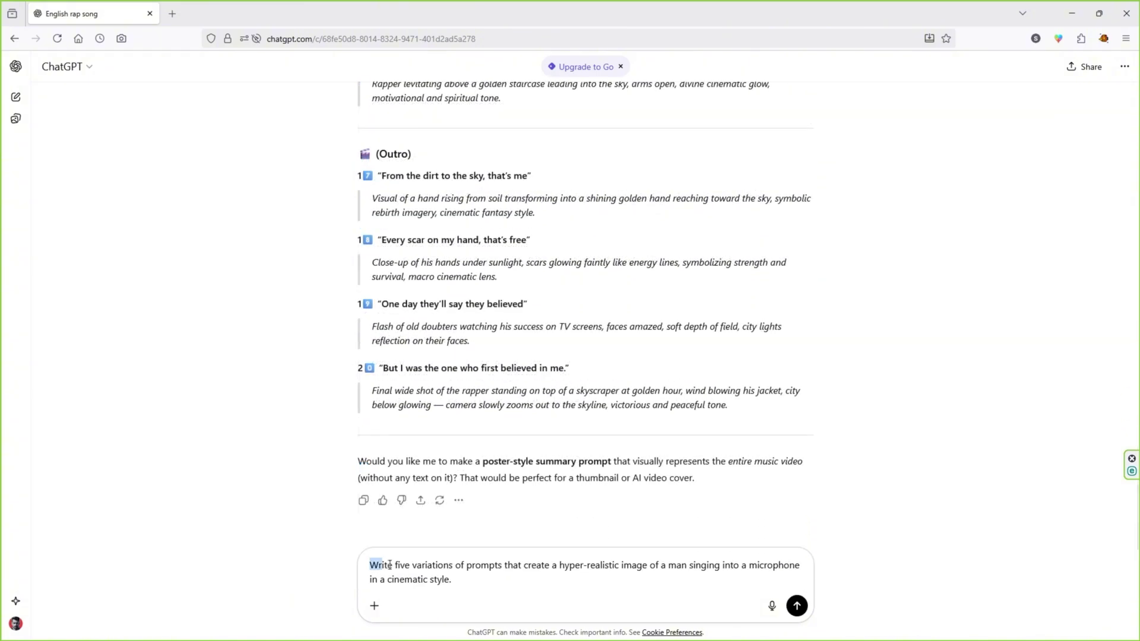
pyautogui.moveTo(390, 565); pyautogui.dragTo(712, 573)
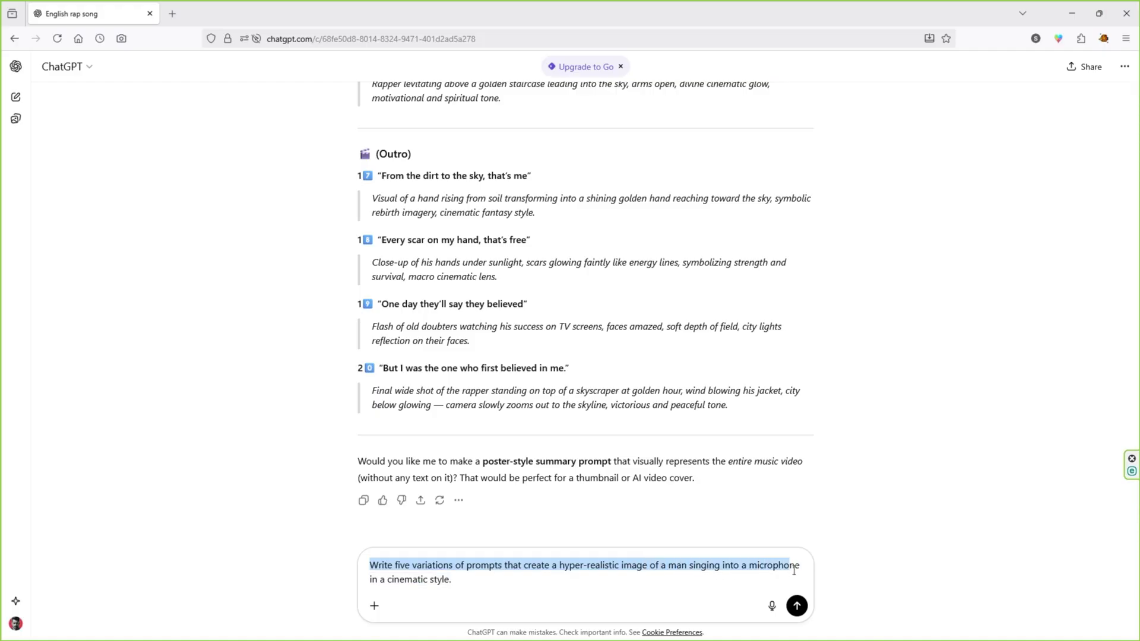
pyautogui.click(542, 580)
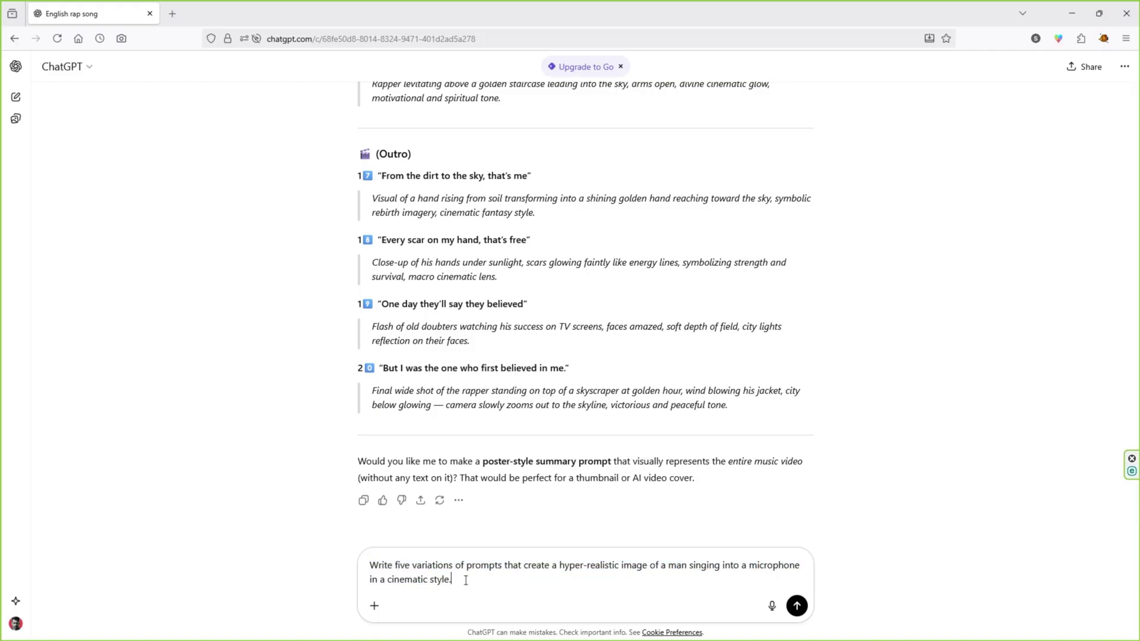
pyautogui.click(797, 606)
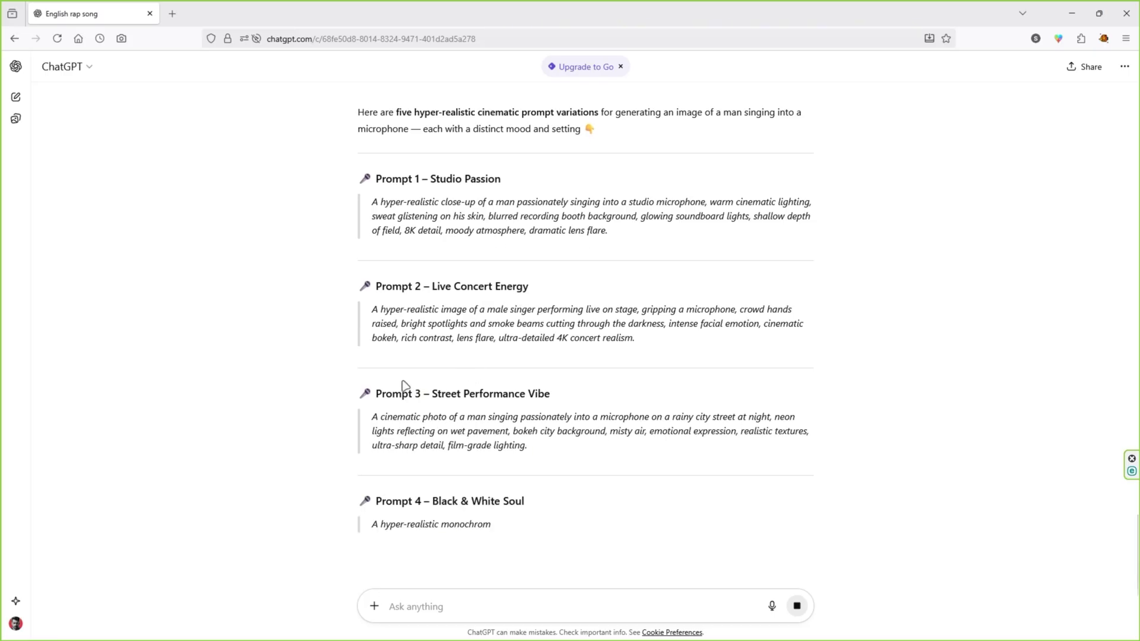
# Select the Studio Passion prompt (Prompt 1) text and copy it
pyautogui.scroll(2, 404, 383)
pyautogui.moveTo(372, 321); pyautogui.dragTo(618, 360)
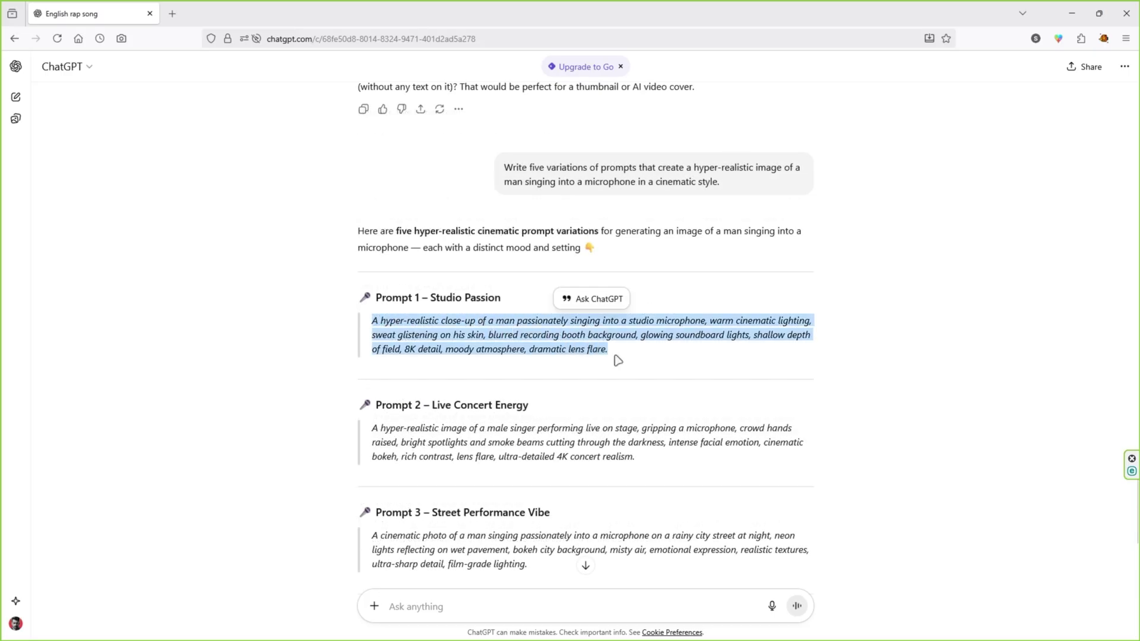
pyautogui.rightClick(578, 351)
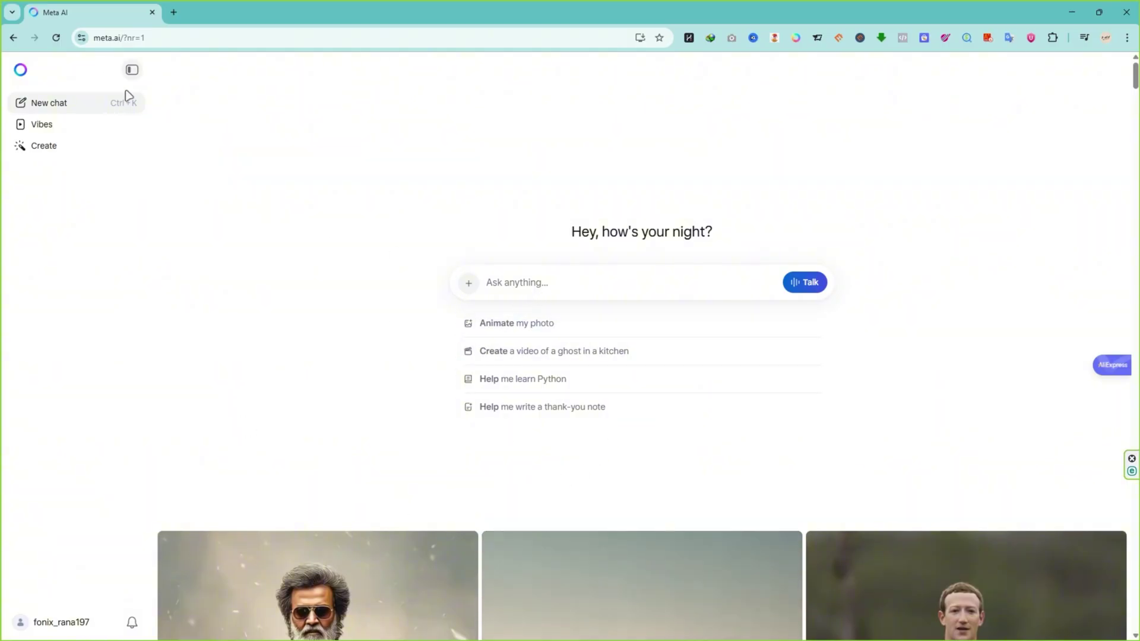
# Generate 16:9 images in Meta AI from the pasted Studio Passion singer prompt
pyautogui.click(37, 150)
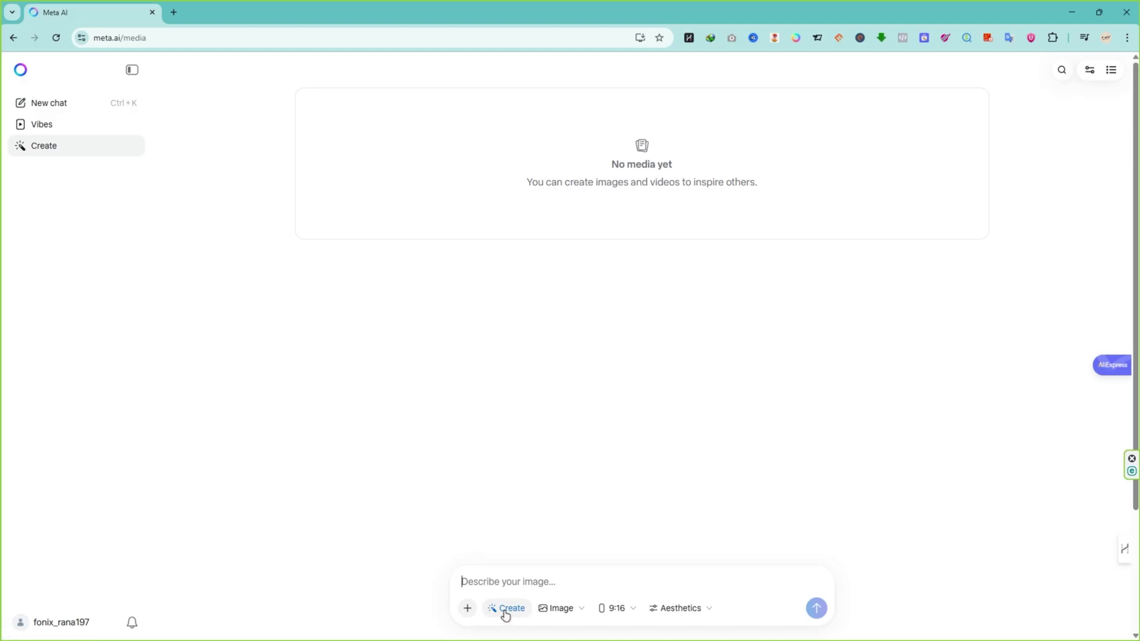
pyautogui.click(560, 609)
pyautogui.click(616, 618)
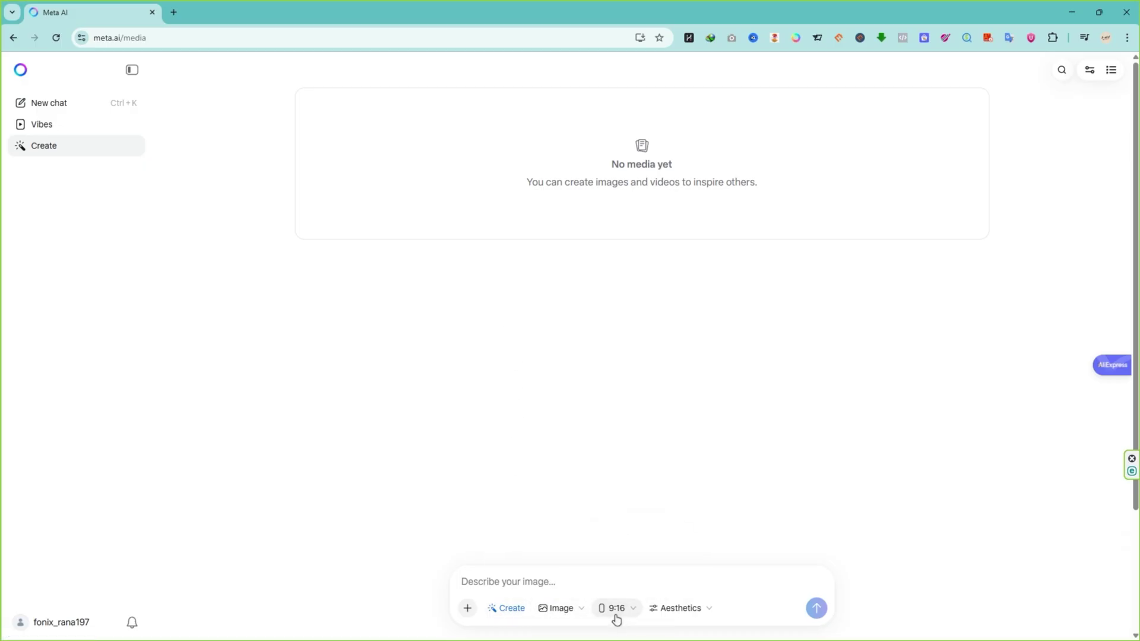
pyautogui.click(628, 582)
pyautogui.click(506, 581)
pyautogui.write('create images based on the following prompt:-')
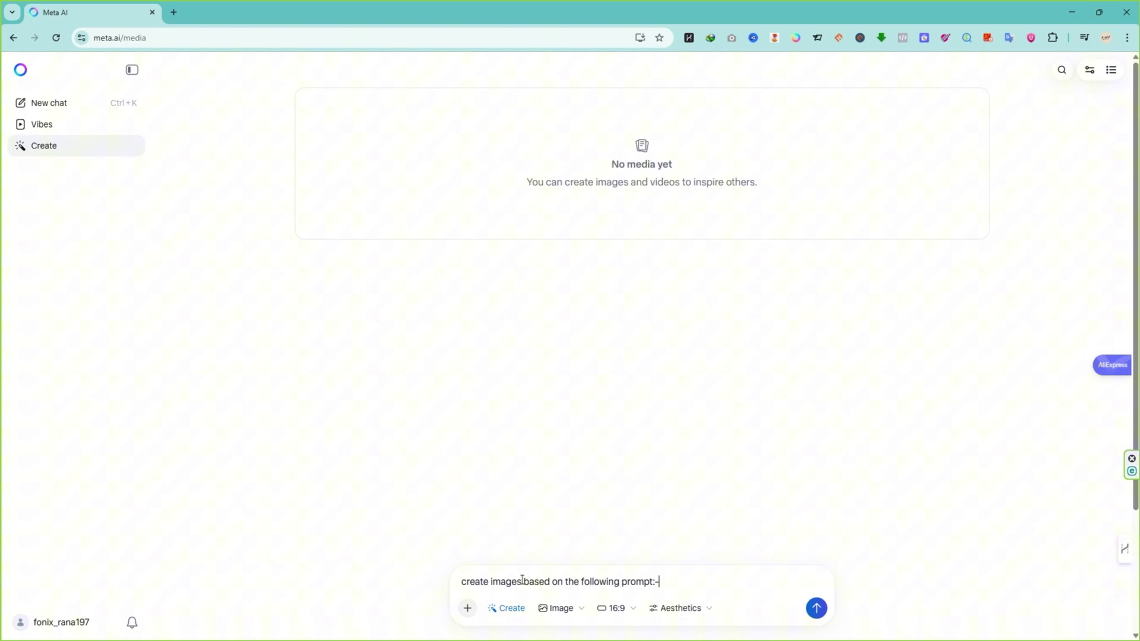
pyautogui.moveTo(466, 585); pyautogui.dragTo(660, 585)
pyautogui.write('create images based on the following prompt:- A hyper-realistic close-up of a man passionately singing into a studio microphone, warm cinematic lighting, sweat glistening on his skin, blurred recording booth background, glowing soundboard lights, shallow depth of field, 8K detail, moody atmosphere, dramatic lens flare.')
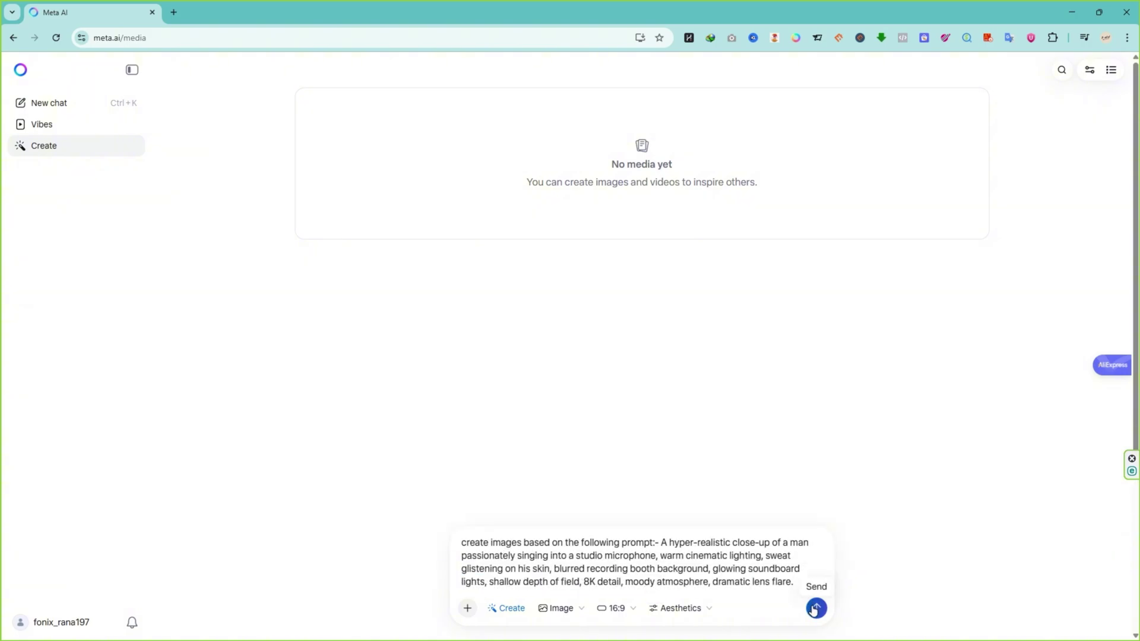
pyautogui.click(816, 609)
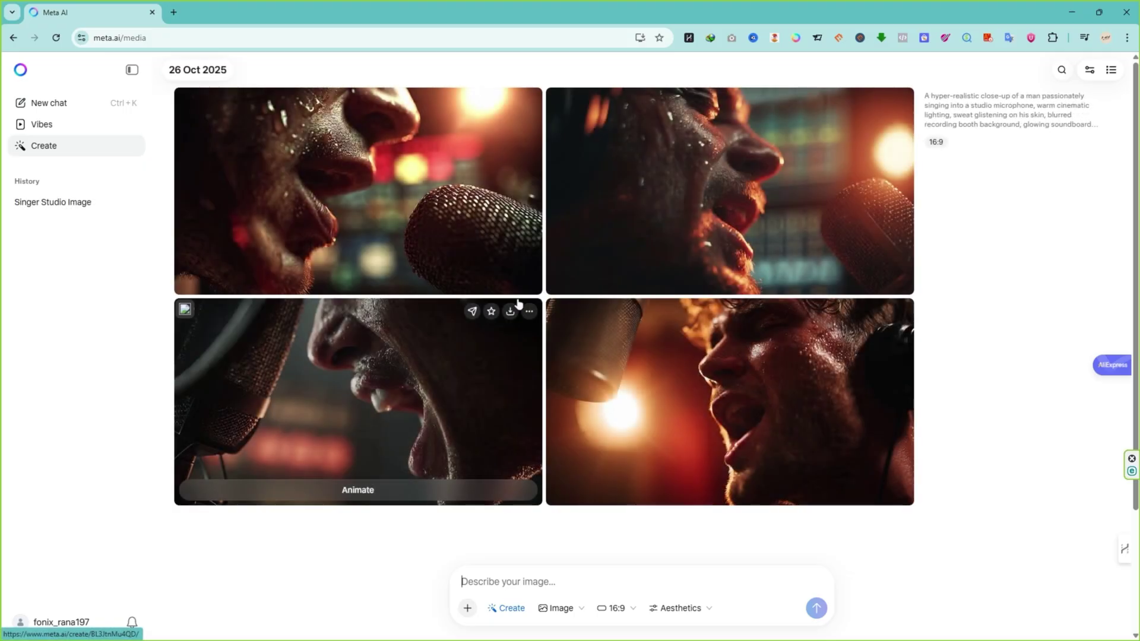
# Reuse the earlier rapper morning prompt to generate another set of images
pyautogui.click(954, 117)
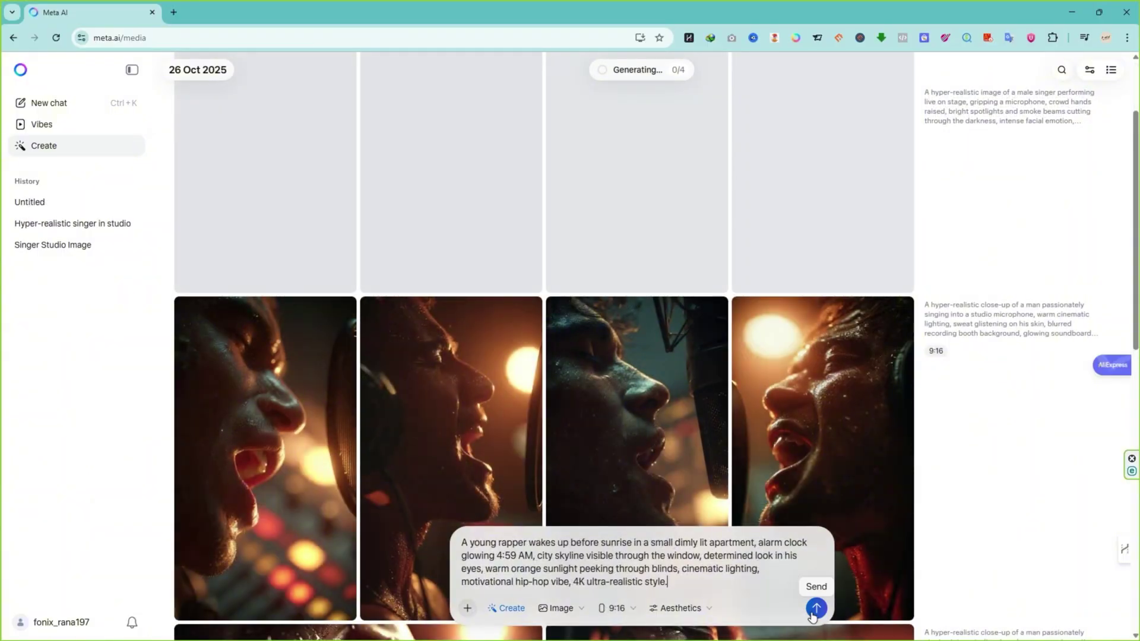
pyautogui.click(816, 609)
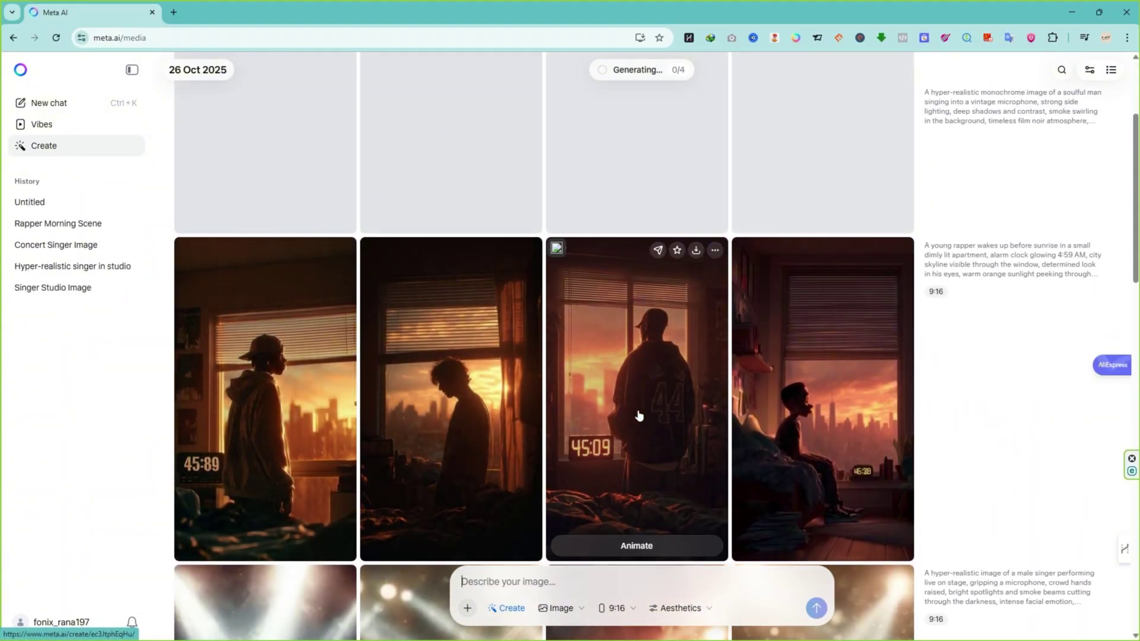
pyautogui.scroll(-2, 452, 259)
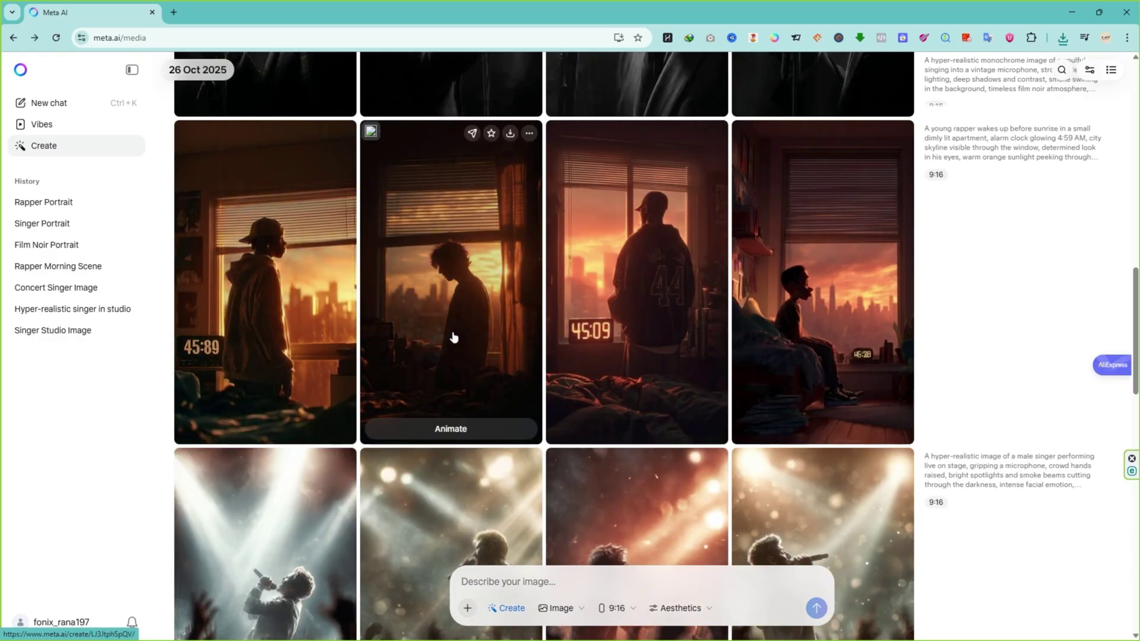
# Animate one of the rapper images, check the video, then open the young singer image
pyautogui.click(457, 429)
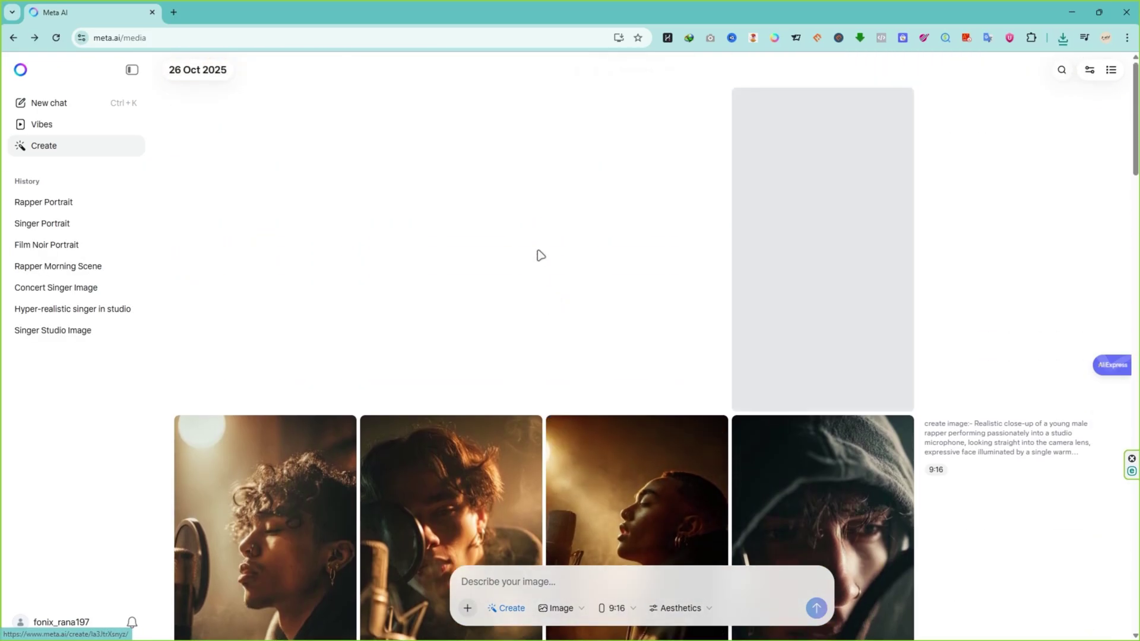
pyautogui.click(855, 249)
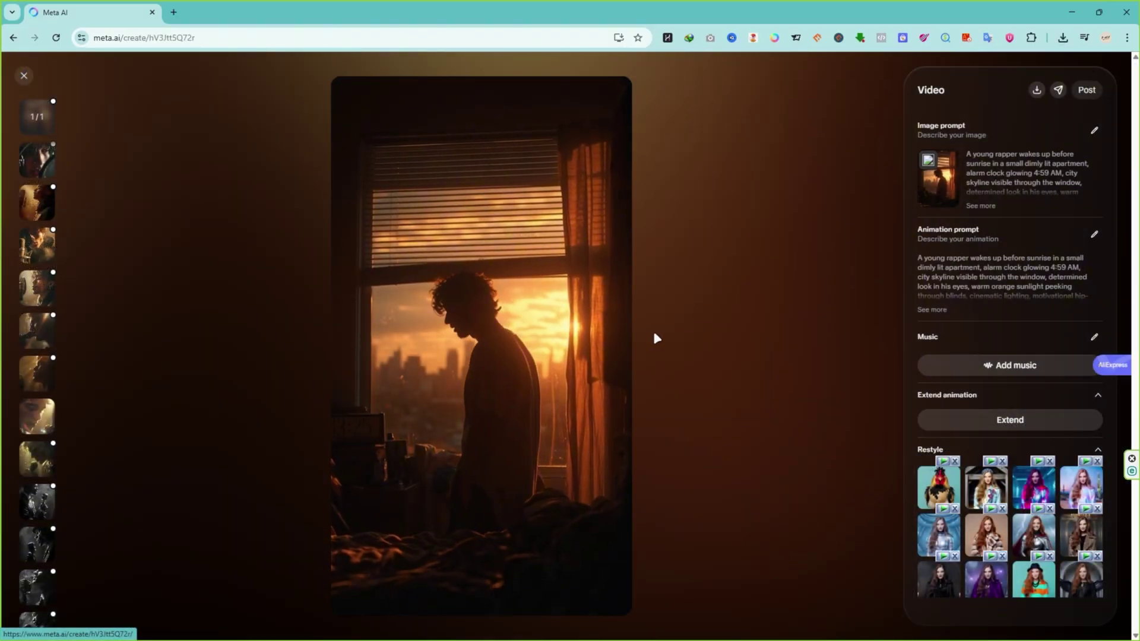
pyautogui.press('Escape')
pyautogui.click(435, 337)
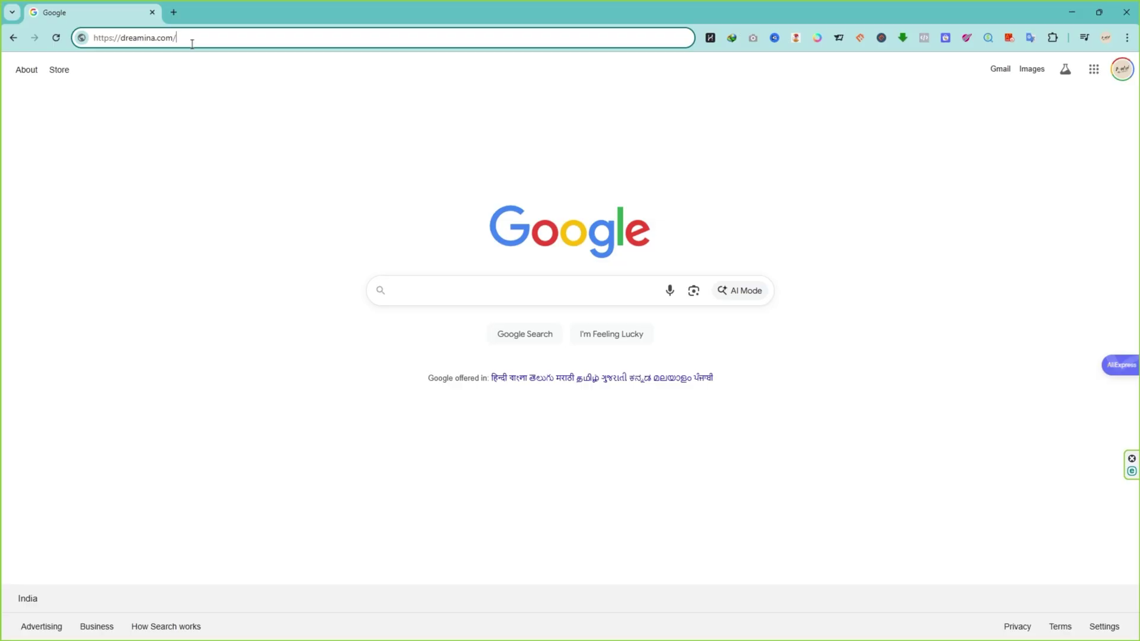
# Load dreamina.com, which redirects to a Not Found page at dreamina.capcut.com
pyautogui.press('Return')
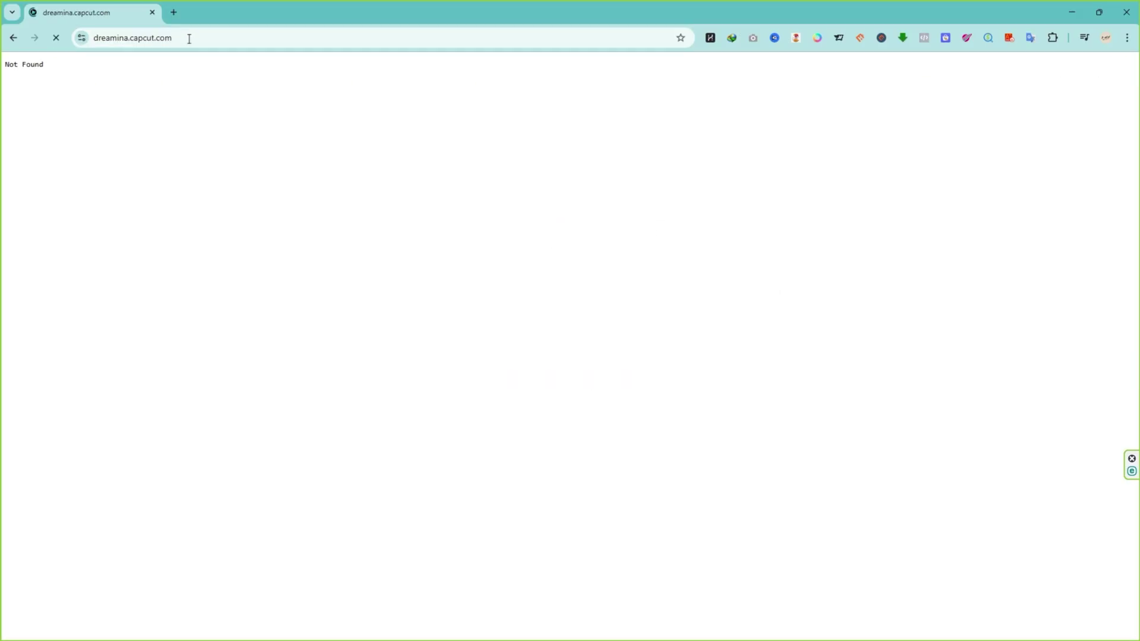
pyautogui.moveTo(3, 75); pyautogui.dragTo(16, 74)
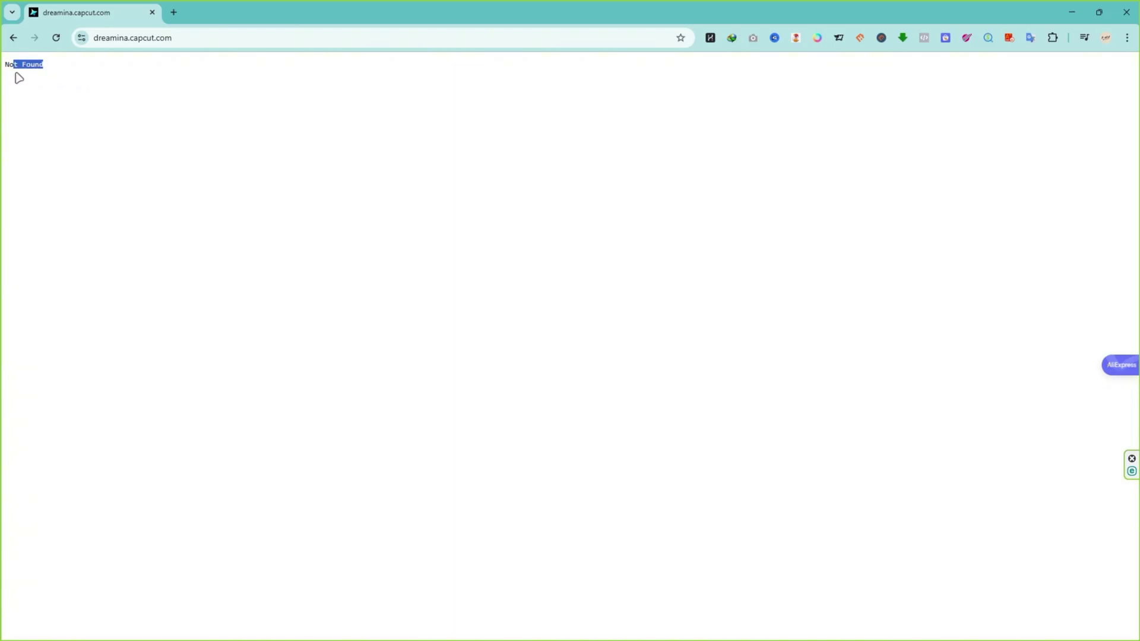
pyautogui.click(82, 79)
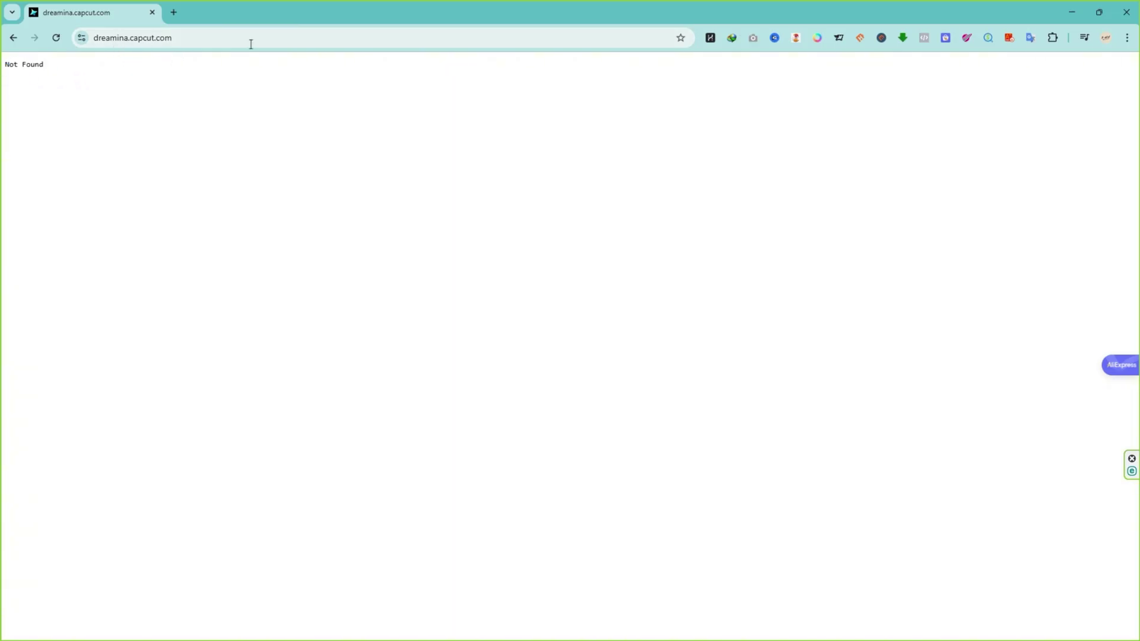
# Find the Urban VPN Proxy listing in the Chrome Web Store
pyautogui.click(1055, 39)
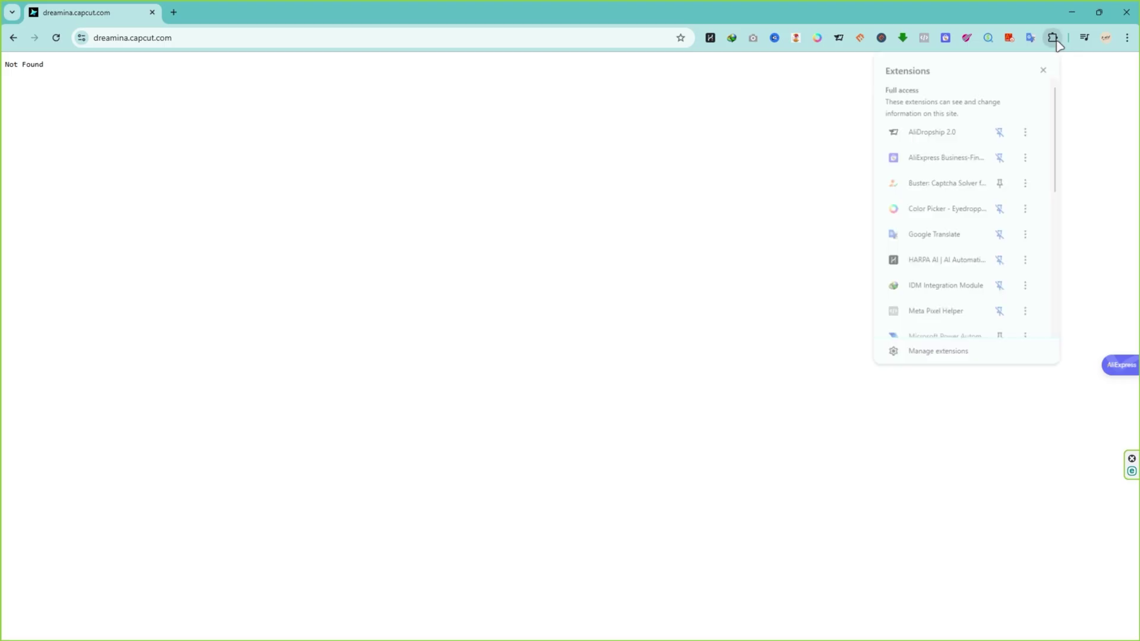
pyautogui.click(929, 360)
pyautogui.click(55, 297)
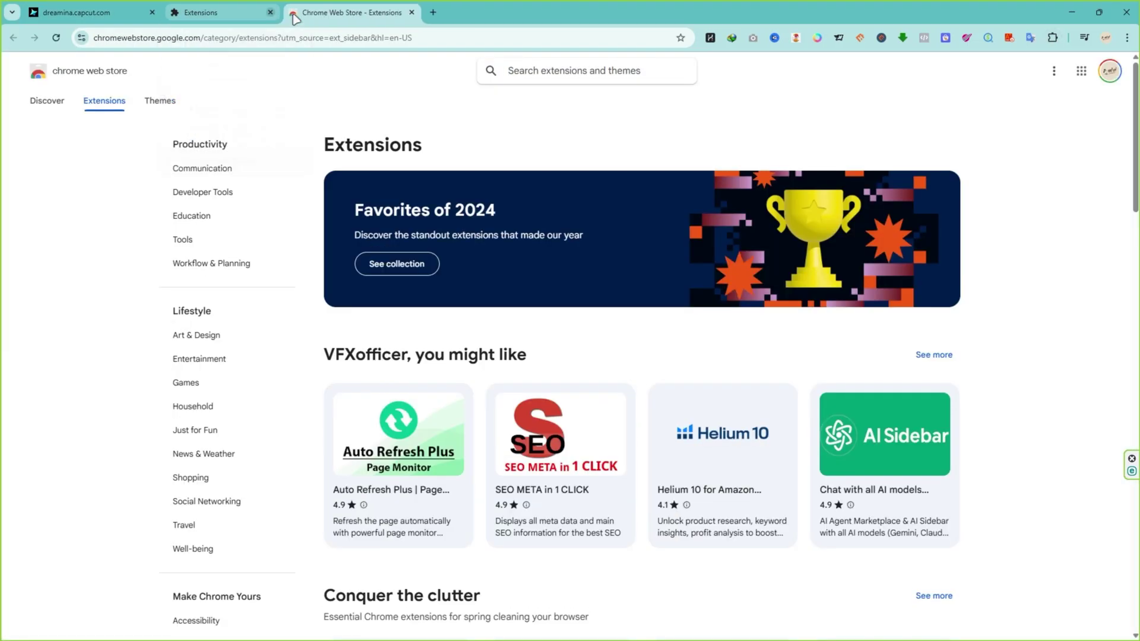
pyautogui.click(511, 70)
pyautogui.write('urb')
pyautogui.click(544, 97)
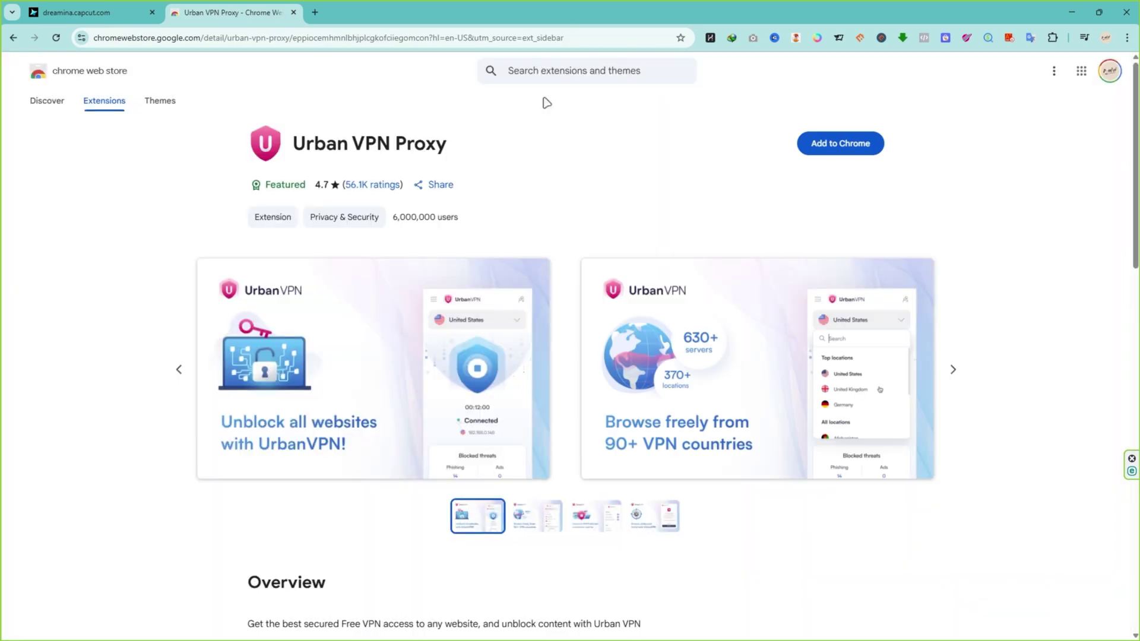
pyautogui.moveTo(292, 146); pyautogui.dragTo(471, 149)
# Add Urban VPN Proxy to Chrome and open it from the extensions menu
pyautogui.click(822, 145)
pyautogui.click(591, 168)
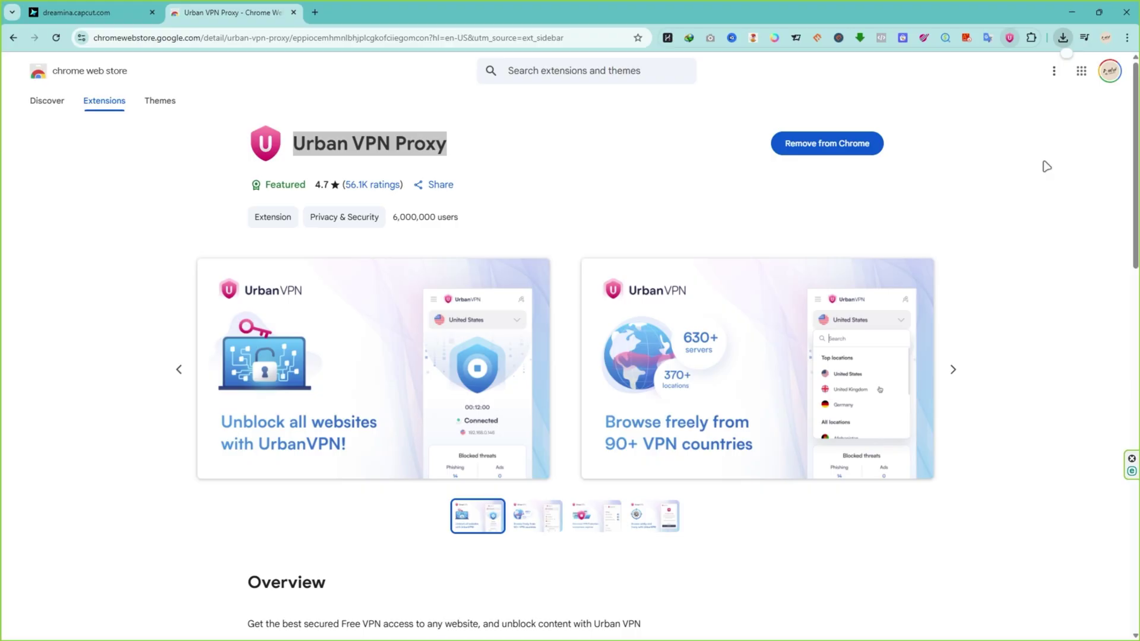
pyautogui.click(1031, 38)
pyautogui.click(435, 13)
pyautogui.click(1031, 38)
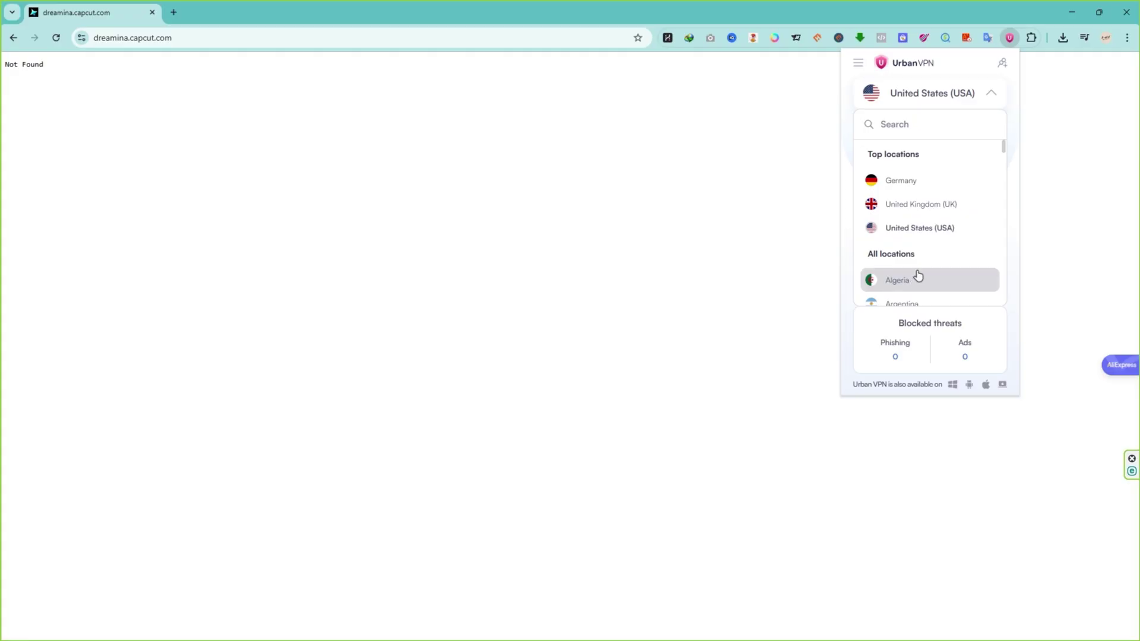
# Connect Urban VPN through Algeria, reload dreamina.capcut.com, and begin signing in to Dreamina
pyautogui.scroll(-1, 916, 277)
pyautogui.click(894, 225)
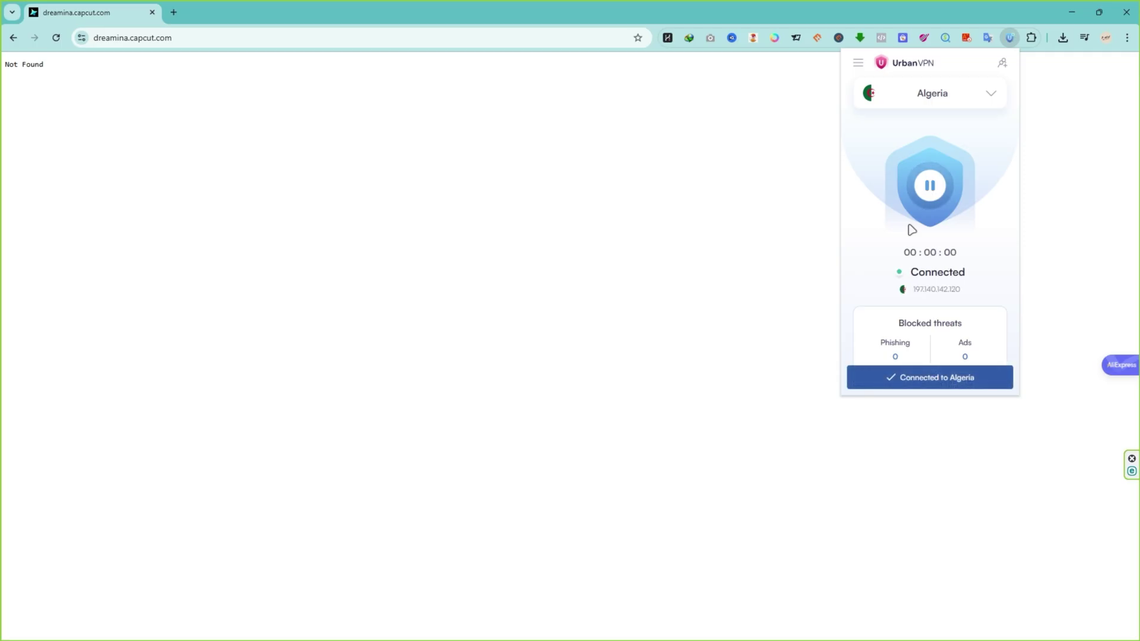
pyautogui.click(193, 38)
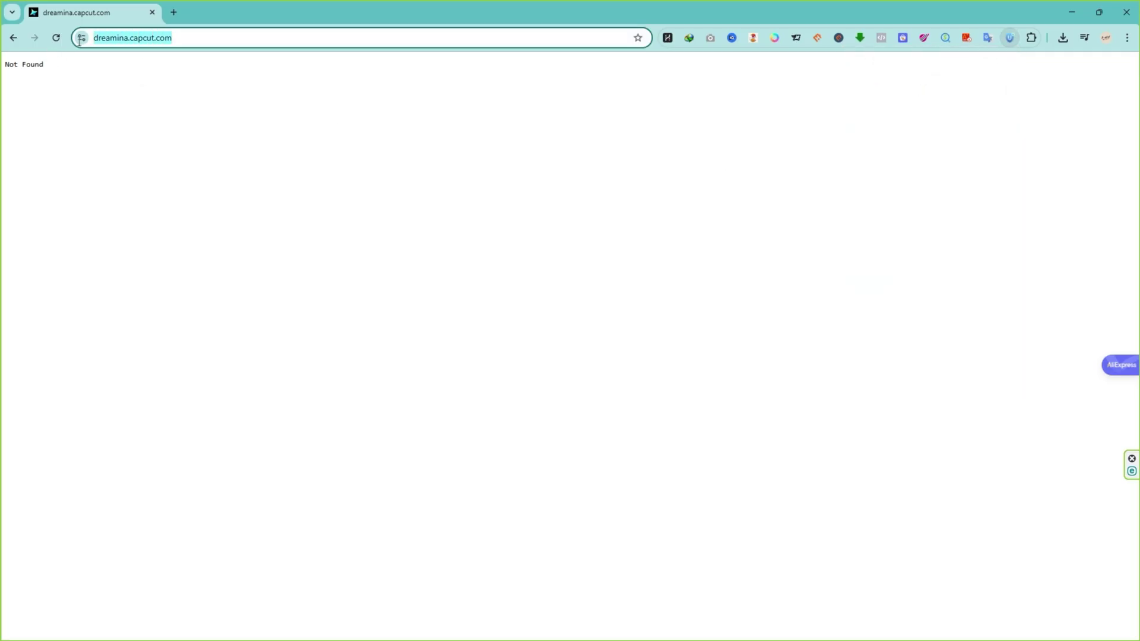
pyautogui.press('Return')
pyautogui.click(24, 594)
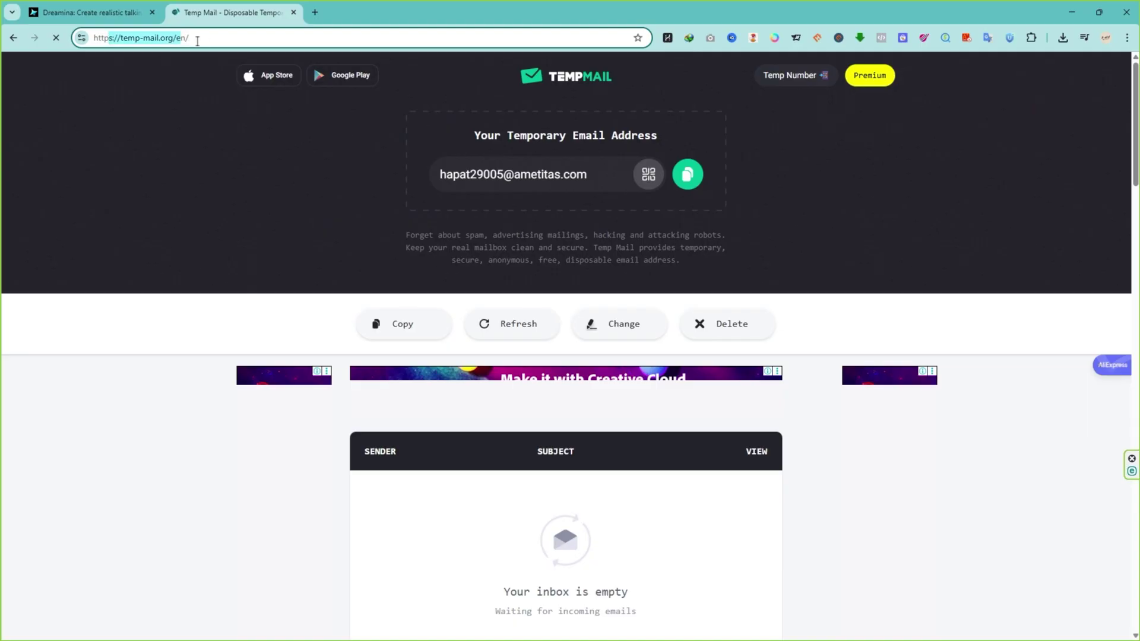
# Copy the temporary email and submit a new Dreamina email sign-up with it and a password
pyautogui.click(683, 177)
pyautogui.hotkey('ctrl', 'w')
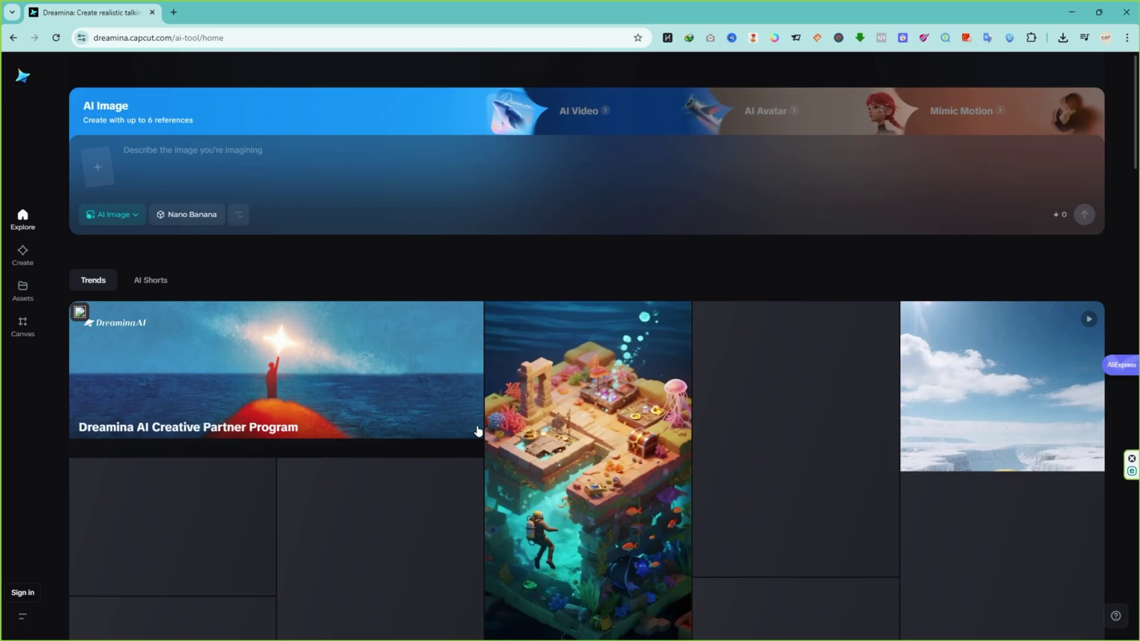
pyautogui.click(24, 594)
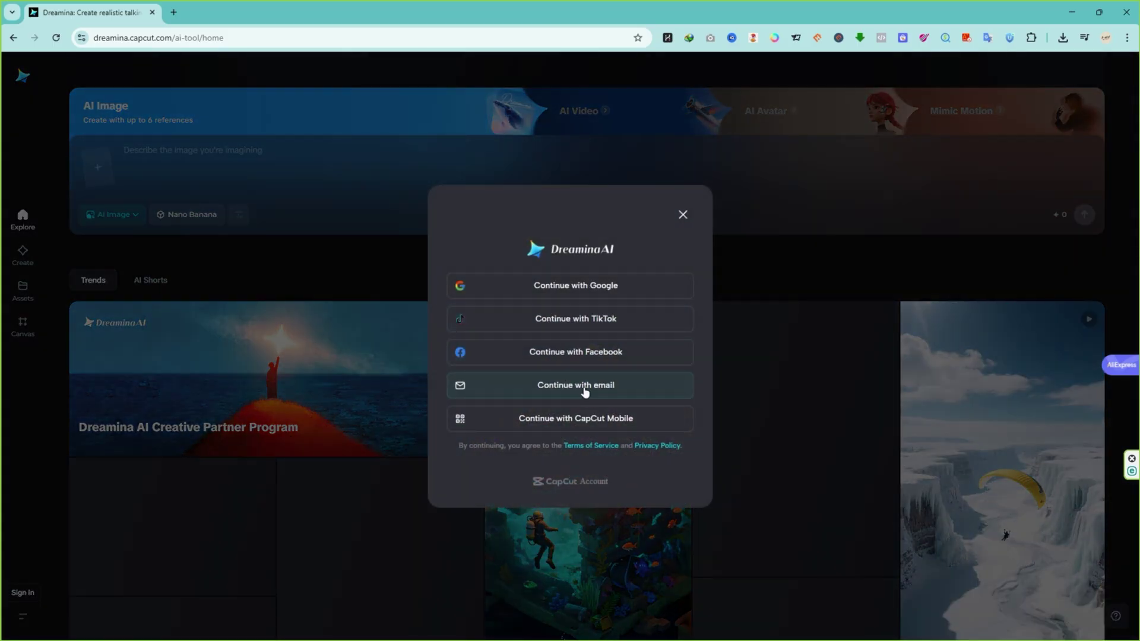
pyautogui.click(585, 392)
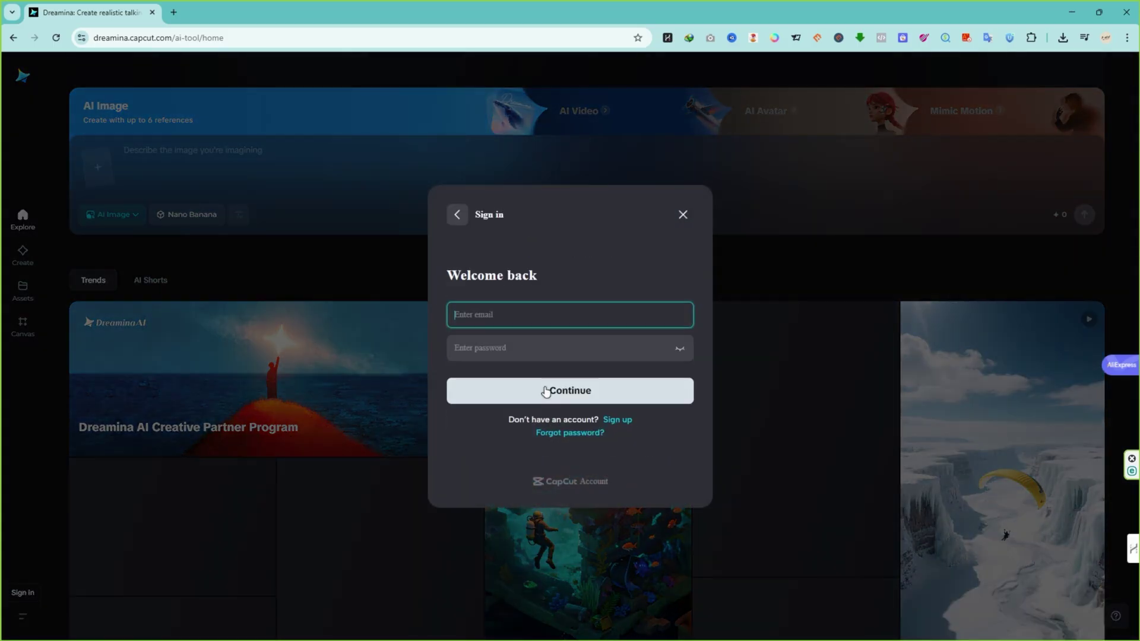
pyautogui.click(619, 420)
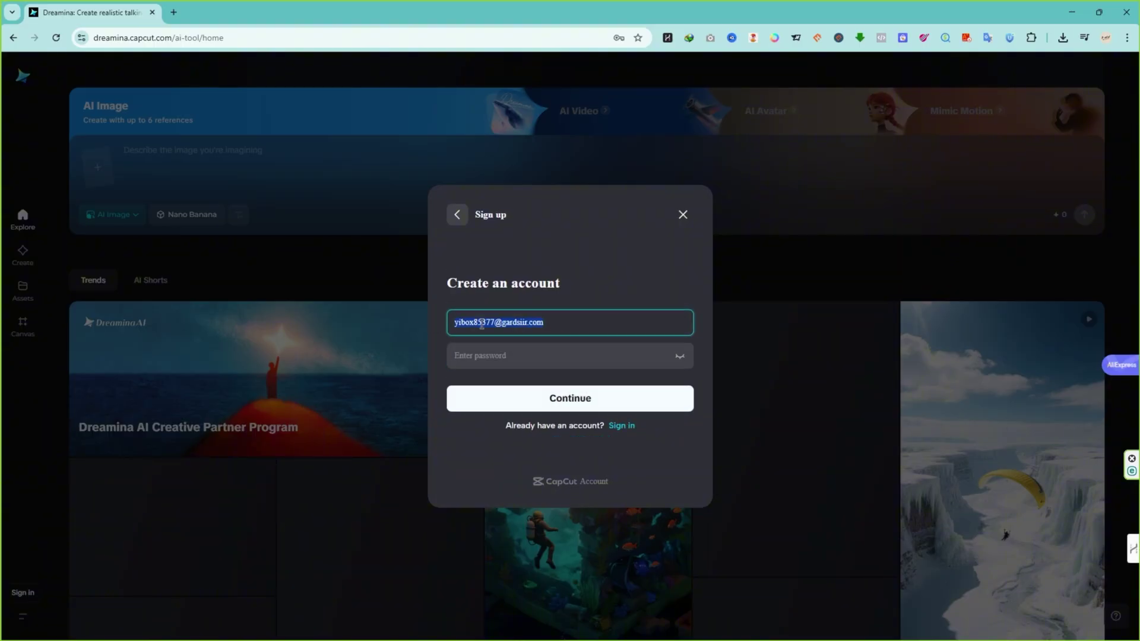
pyautogui.press('BackSpace')
pyautogui.click(606, 398)
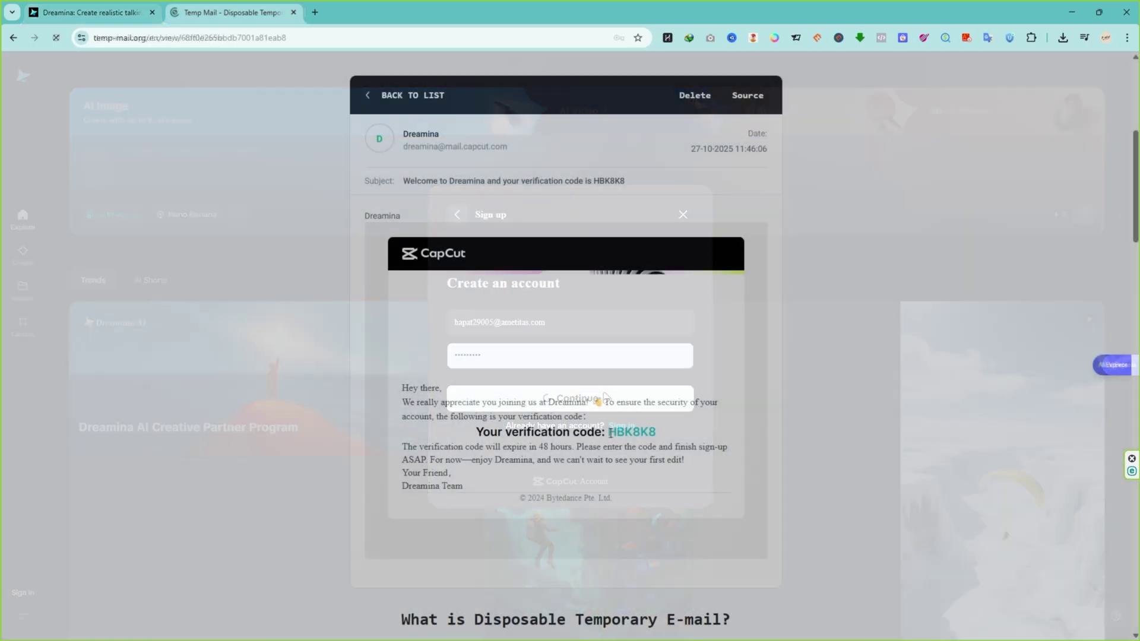
# Copy the emailed verification code into the Dreamina sign-up form
pyautogui.moveTo(608, 432); pyautogui.dragTo(657, 437)
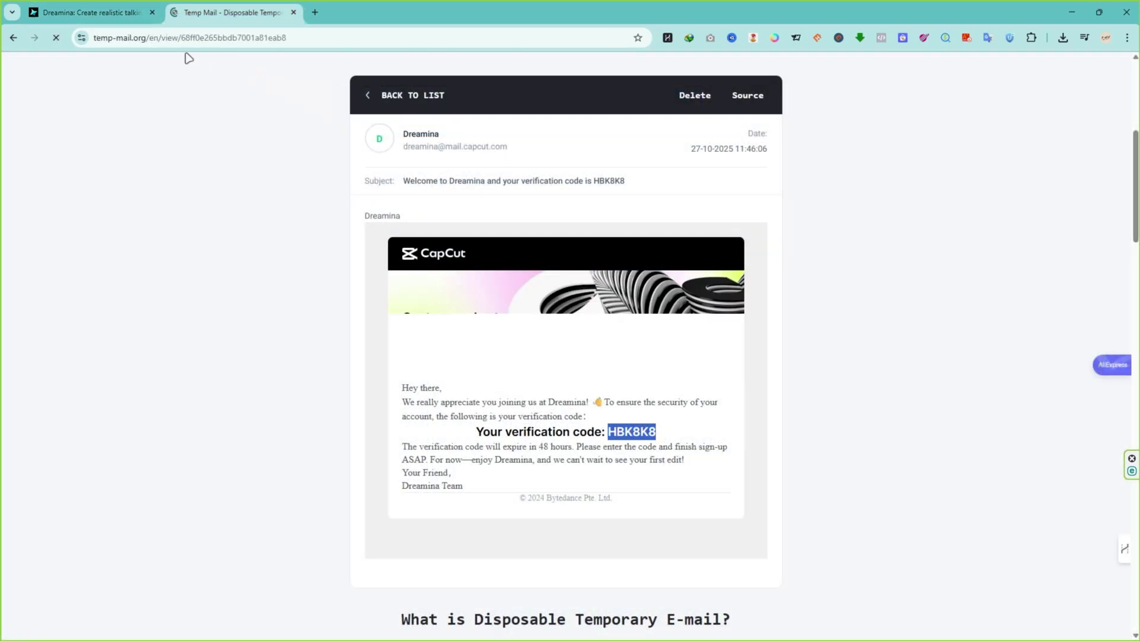
pyautogui.click(95, 12)
pyautogui.hotkey('ctrl', 'v')
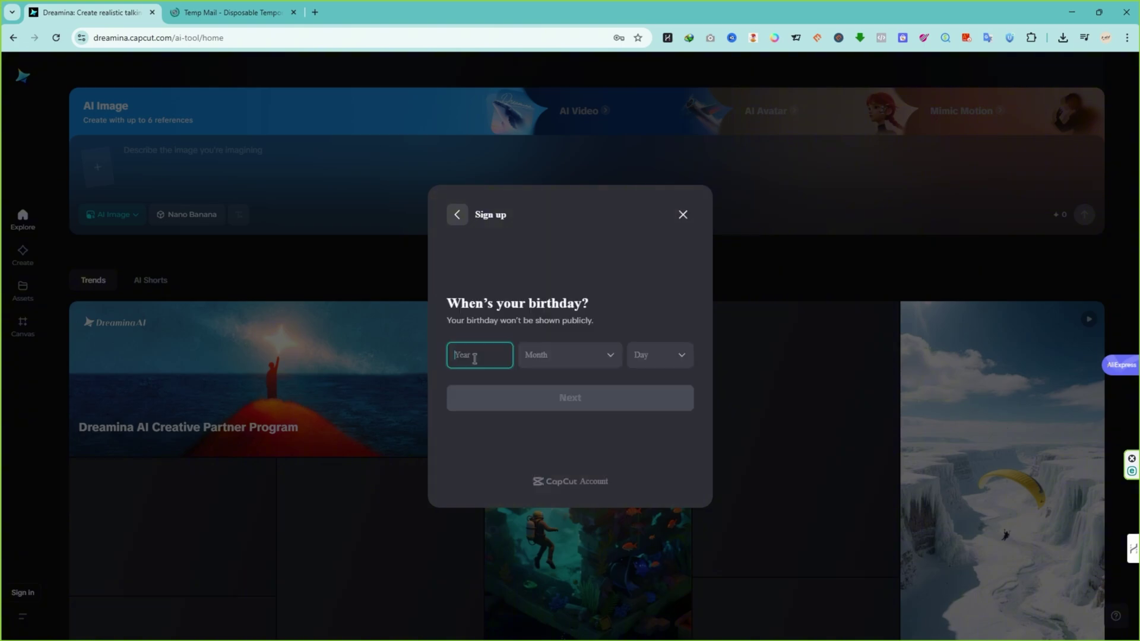
# Enter the birthday as February 2, 1990 and continue
pyautogui.write('1990')
pyautogui.click(569, 355)
pyautogui.click(569, 404)
pyautogui.click(664, 353)
pyautogui.click(659, 403)
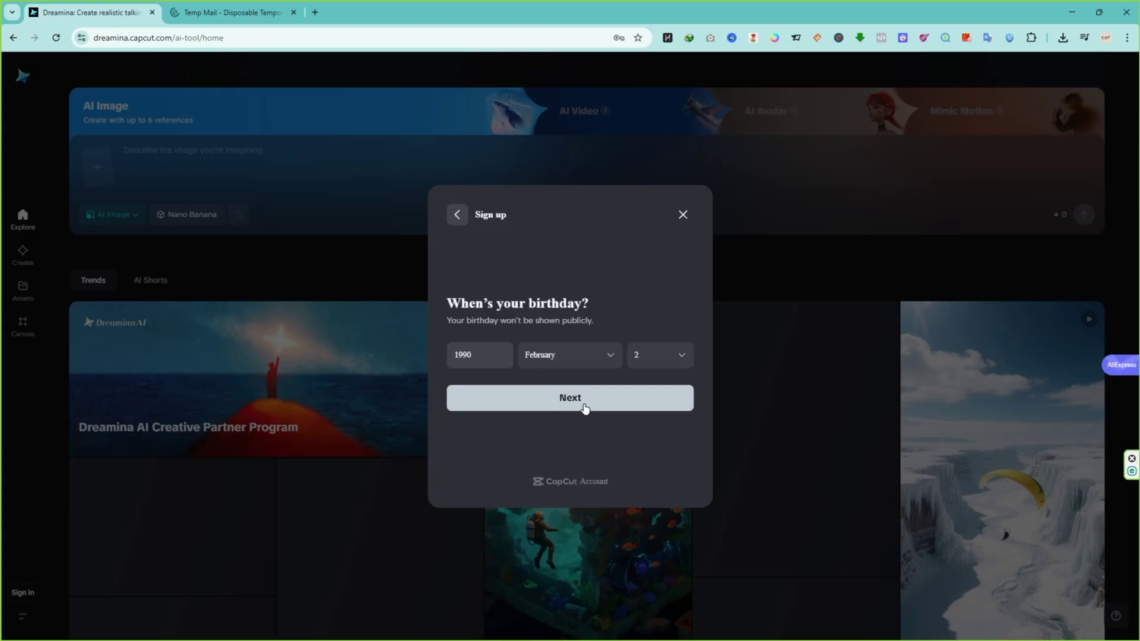
pyautogui.click(579, 400)
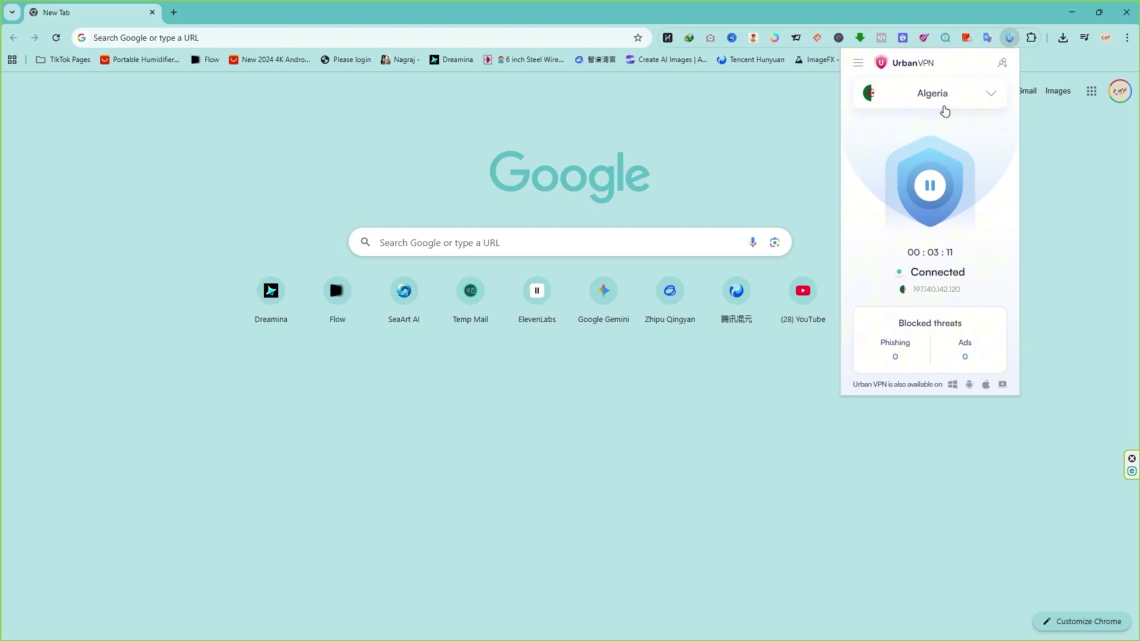
# Keep Algeria selected as the Urban VPN location
pyautogui.click(936, 104)
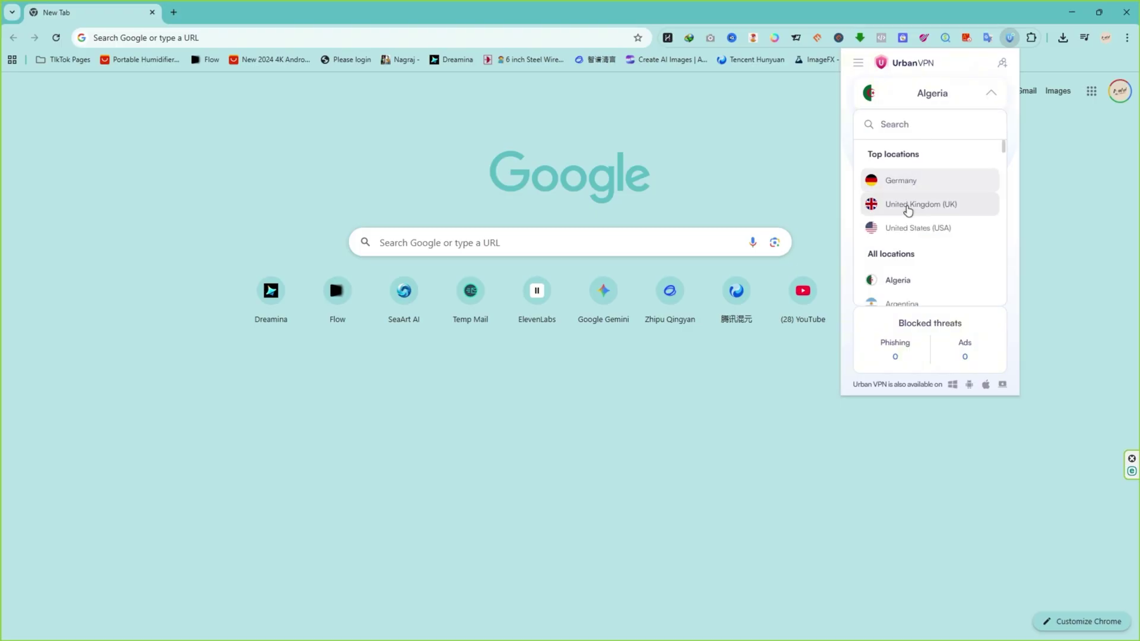
pyautogui.click(918, 232)
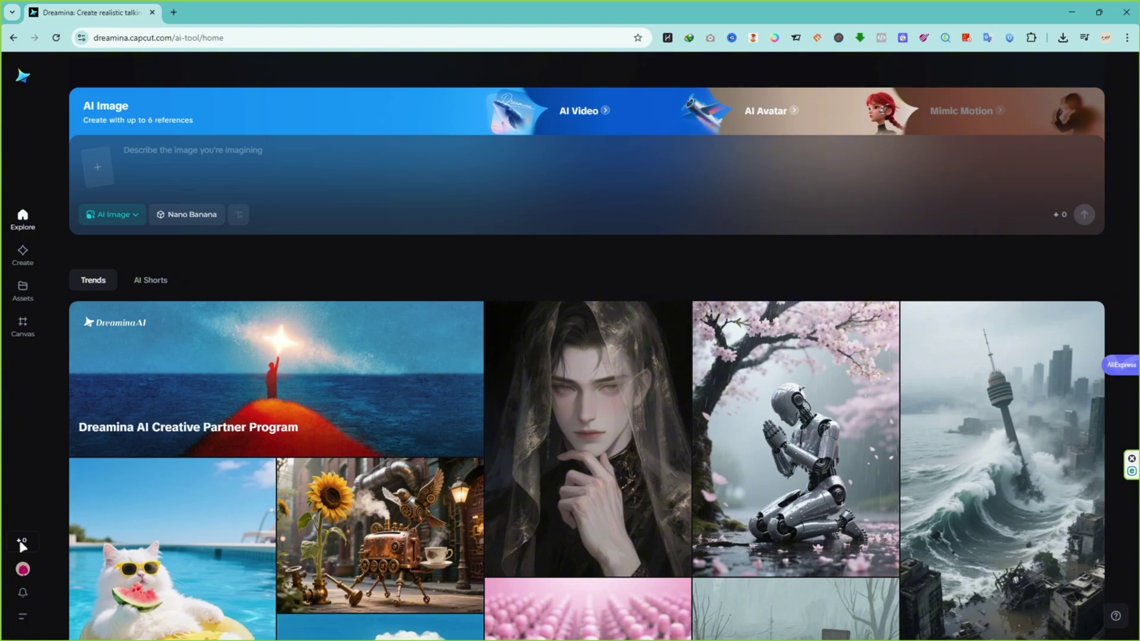
# On the Create page, switch the creation mode to AI Avatar
pyautogui.click(17, 260)
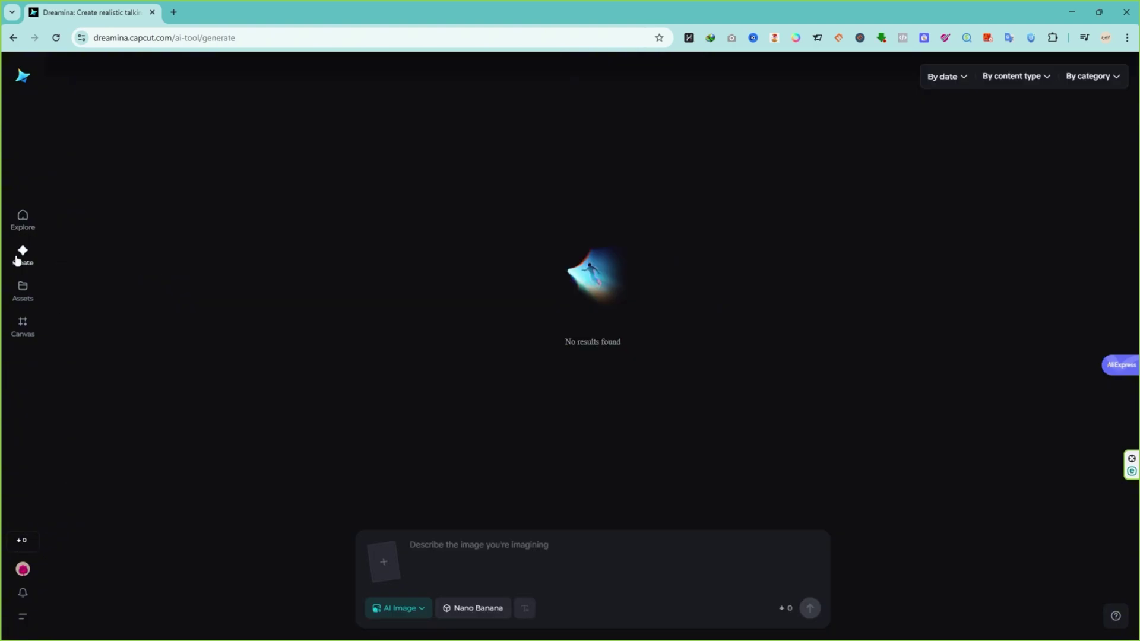
pyautogui.click(408, 609)
pyautogui.click(409, 552)
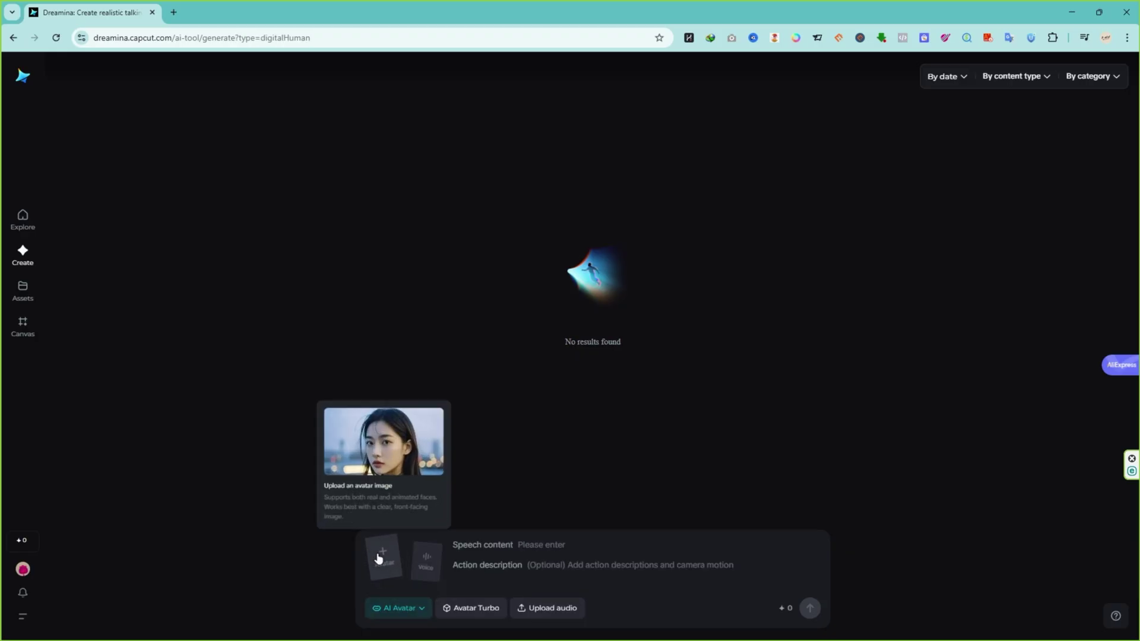
# Upload the avatar image and music sample.wav from the Audio folder, then generate the video
pyautogui.click(382, 557)
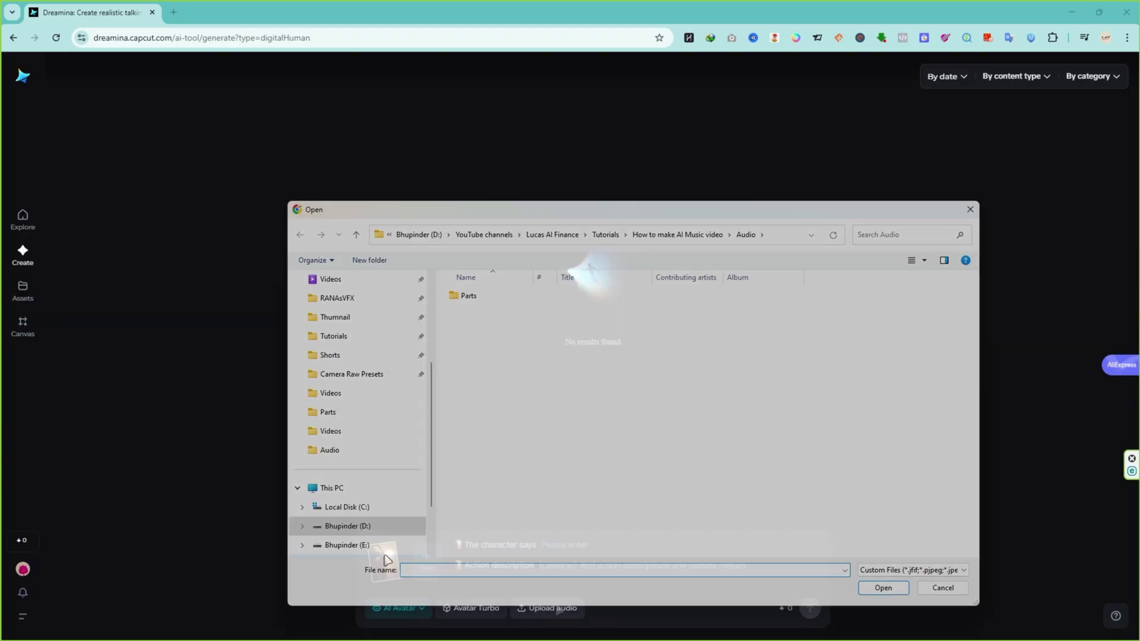
pyautogui.scroll(-2, 354, 412)
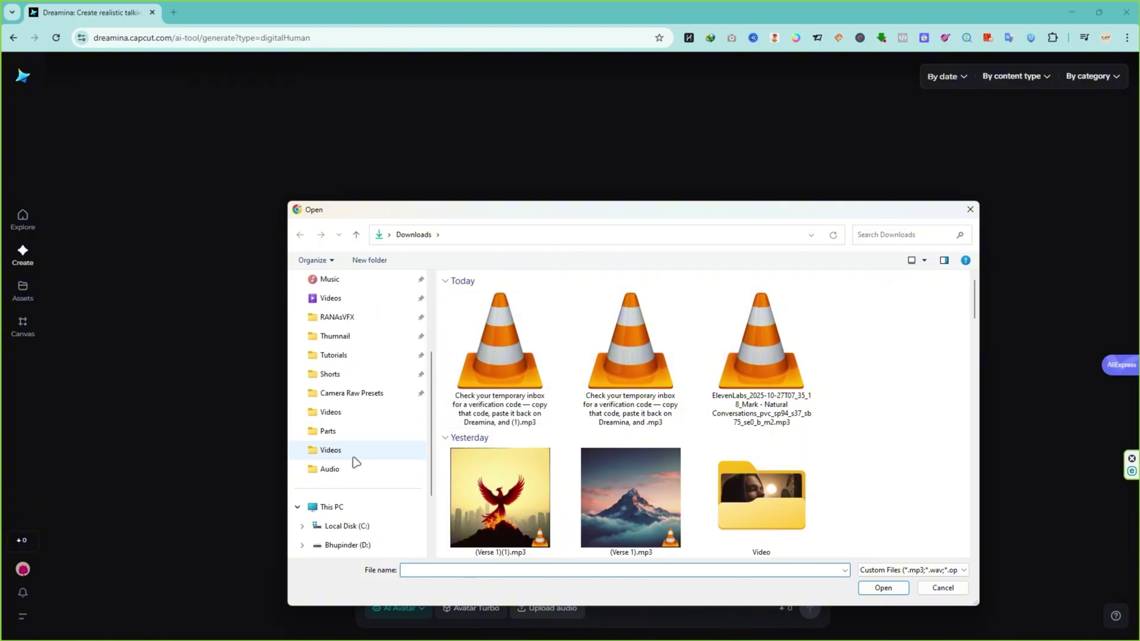
pyautogui.click(352, 464)
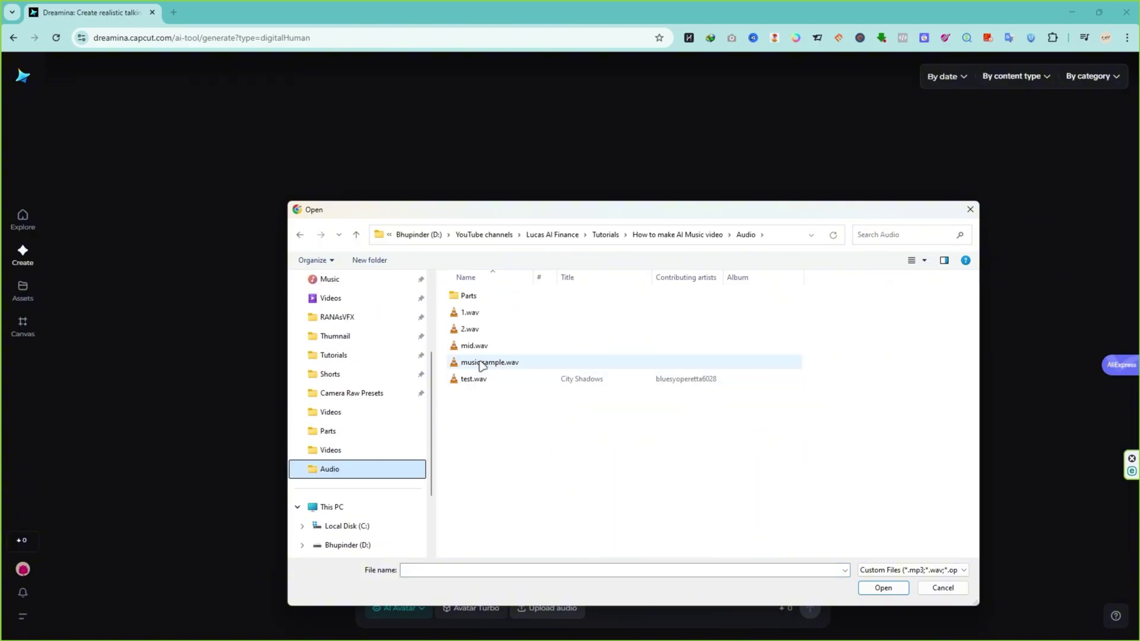
pyautogui.click(536, 367)
pyautogui.doubleClick(529, 367)
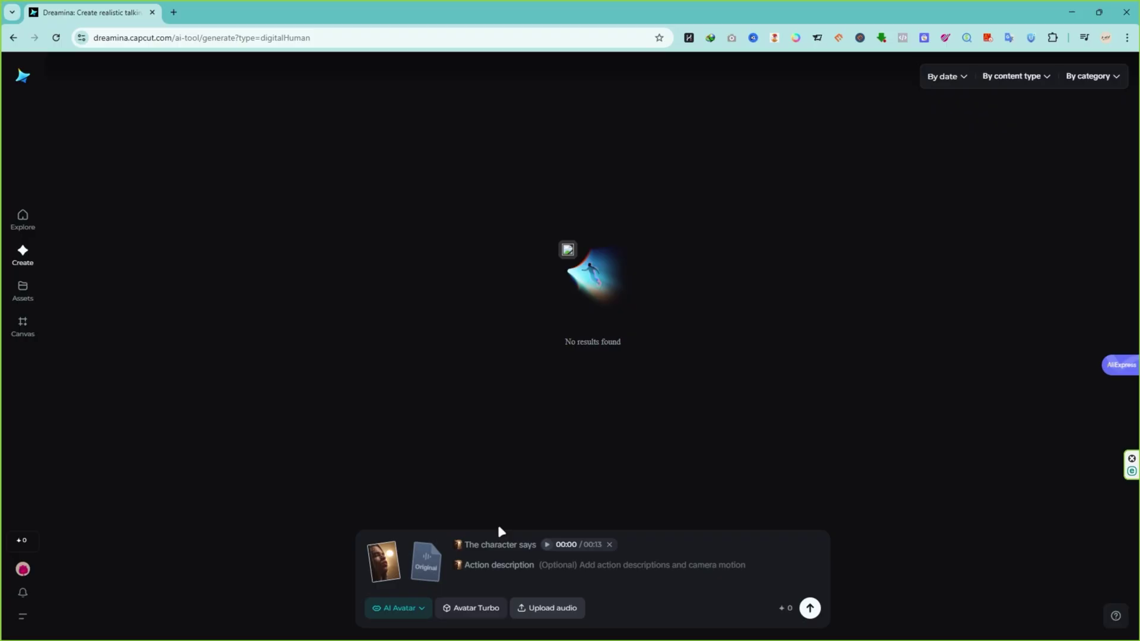
pyautogui.click(797, 608)
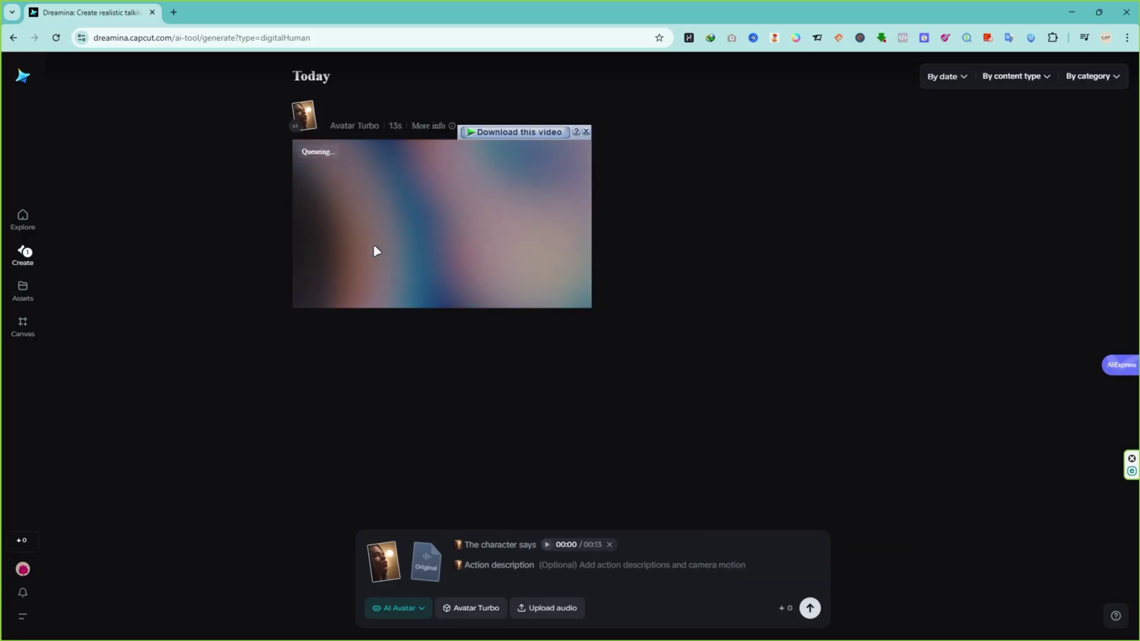